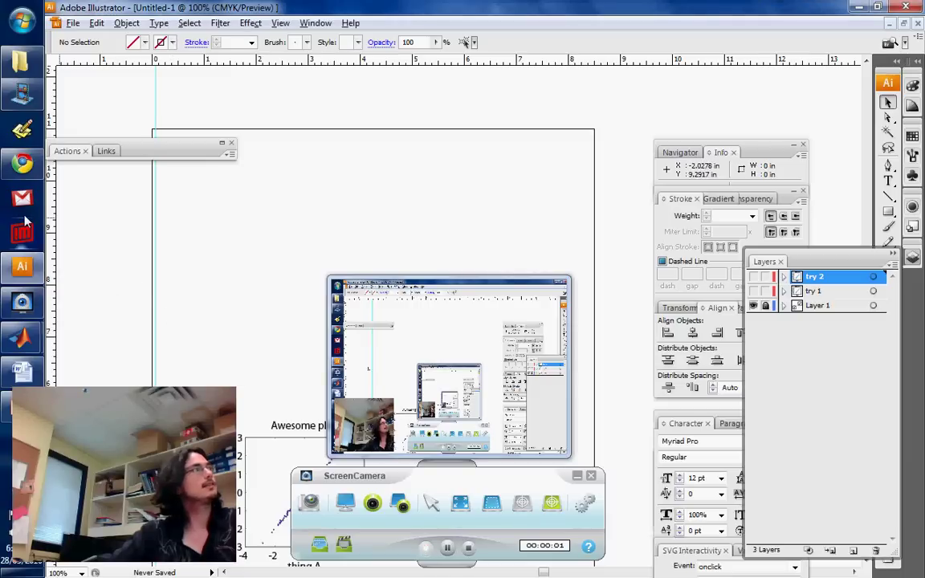
Turn on the try 2 layer's visibility to reveal its light-blue Awesome plot at upper left
click(26, 269)
click(28, 273)
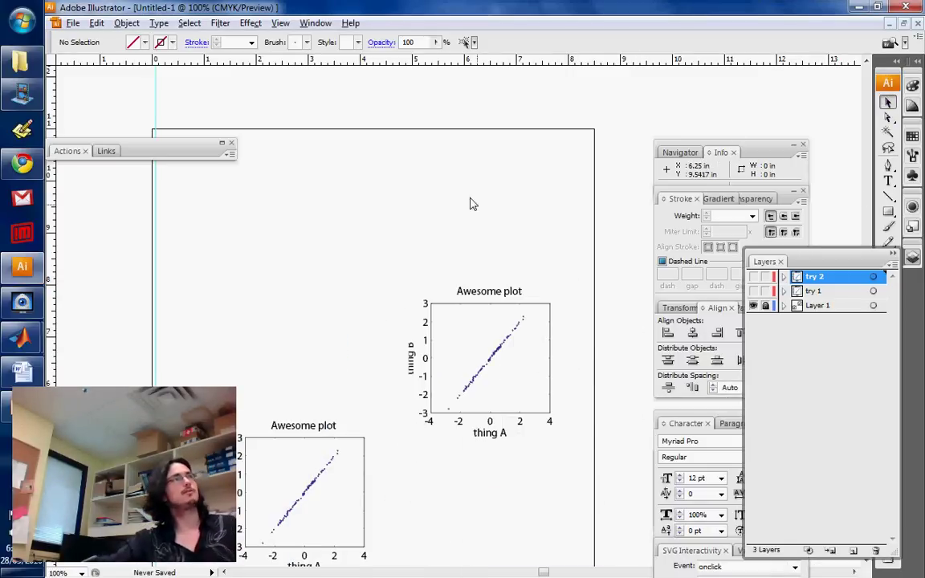
scroll(514, 246, down, 1)
click(818, 305)
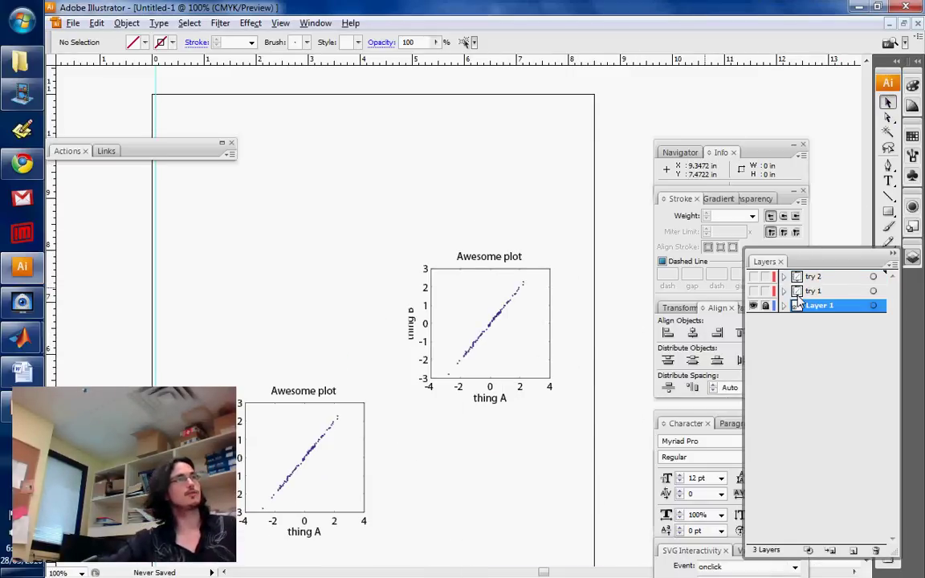
click(803, 277)
click(753, 277)
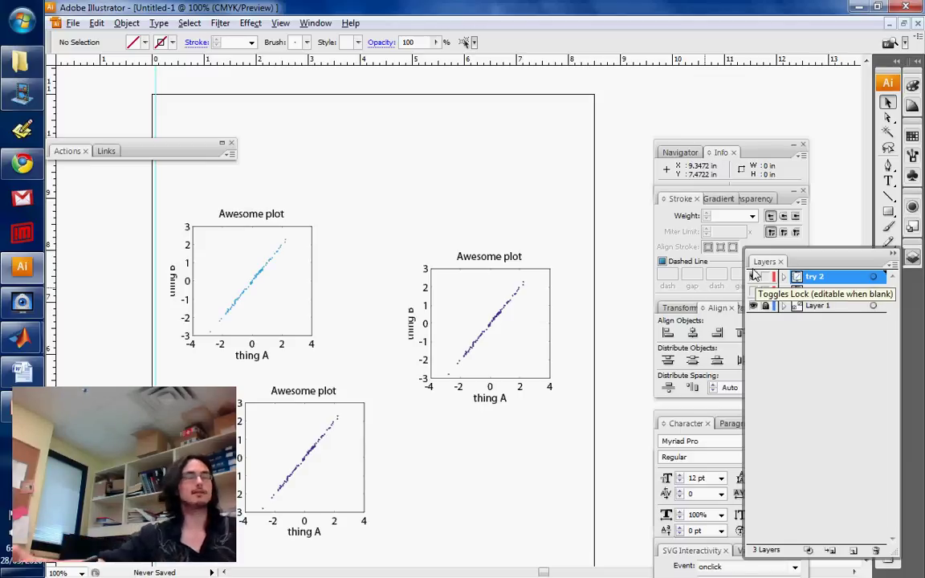
click(265, 305)
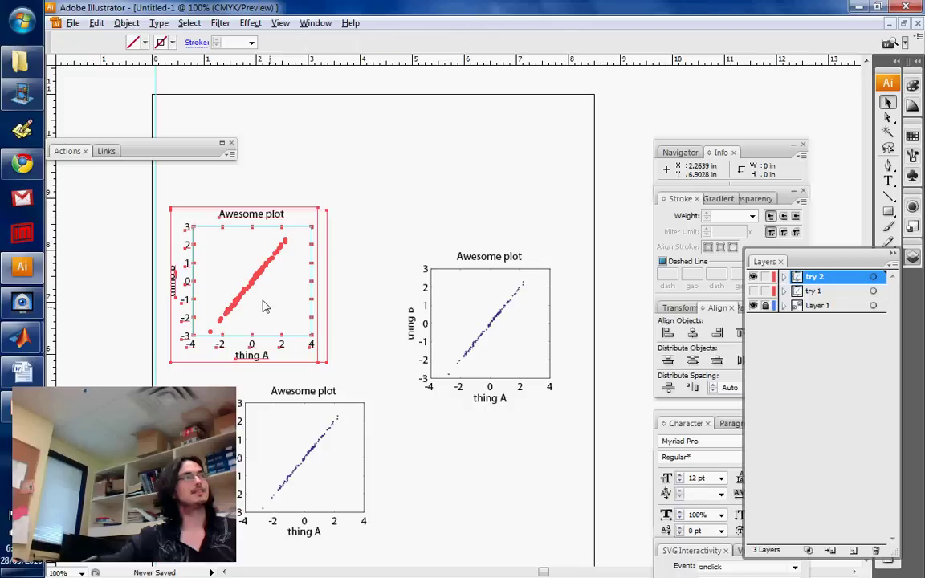
scroll(379, 336, up, 3)
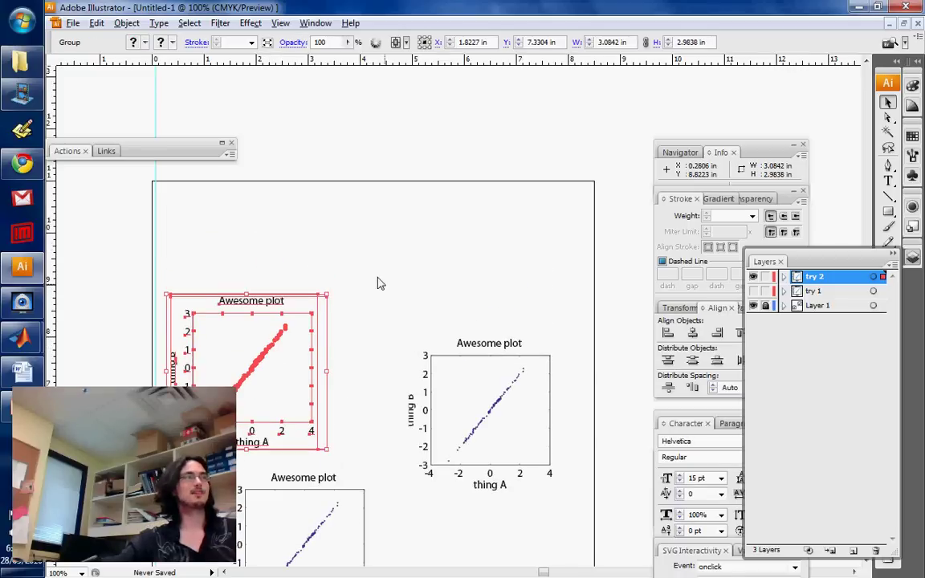
click(623, 269)
scroll(625, 269, up, 2)
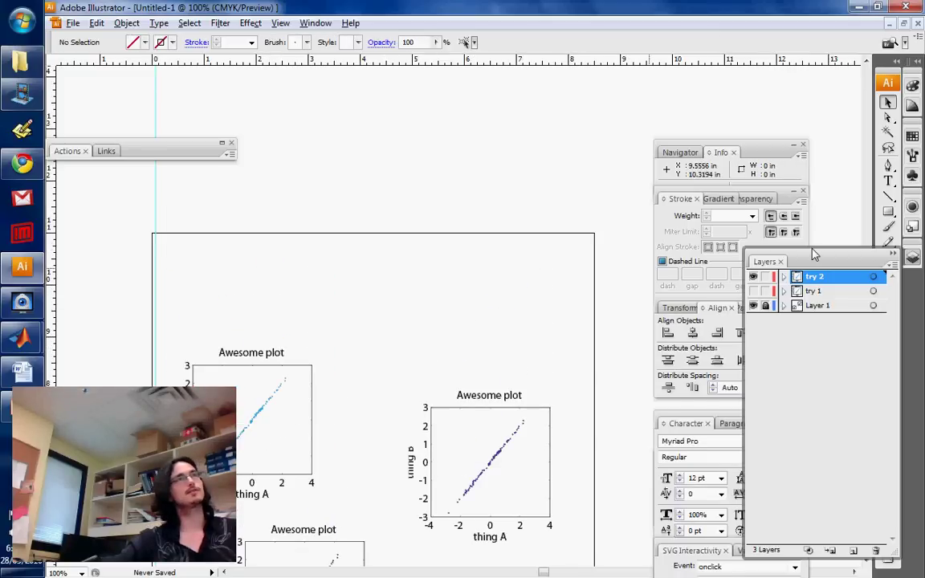
Draw a small square above the plots and fill it with black
click(886, 210)
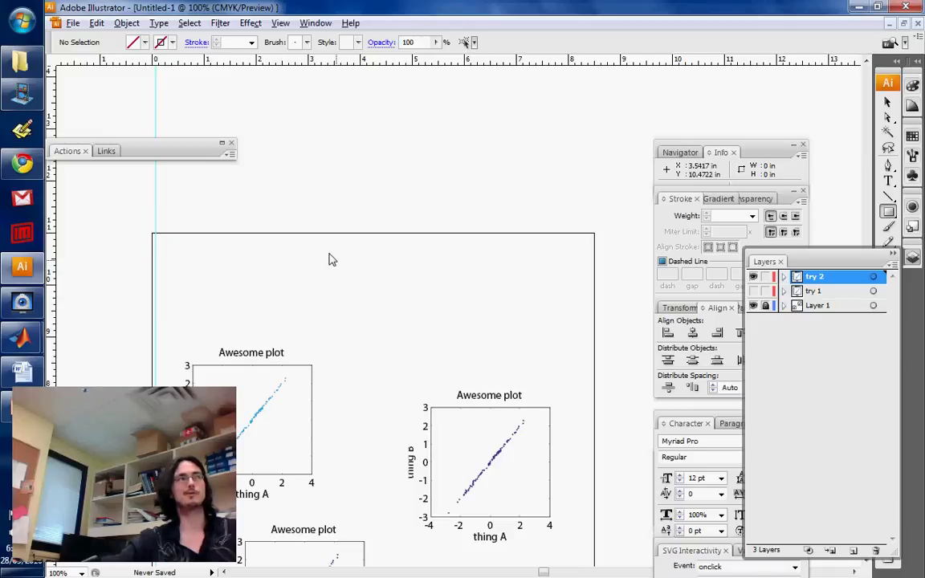
drag(337, 258, 372, 292)
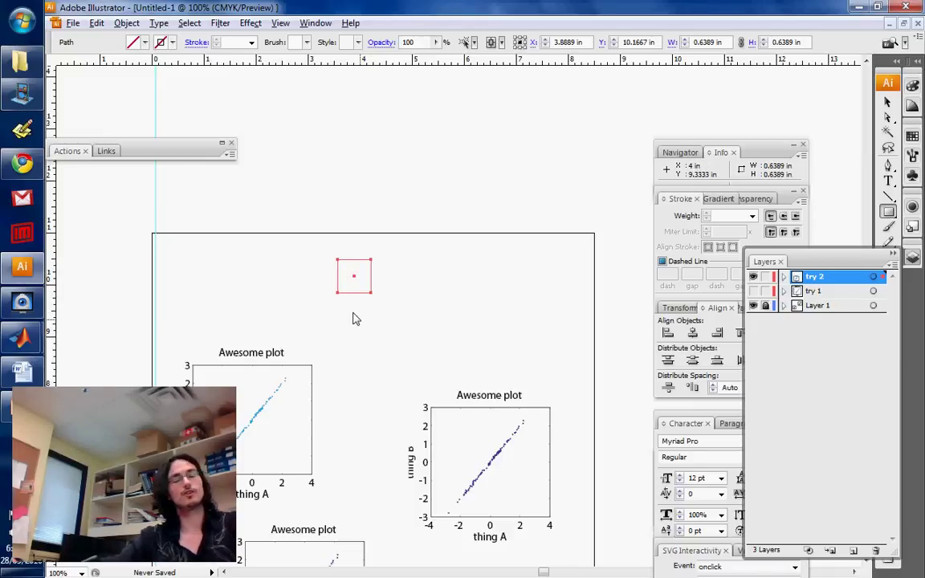
key(v)
click(353, 302)
click(353, 291)
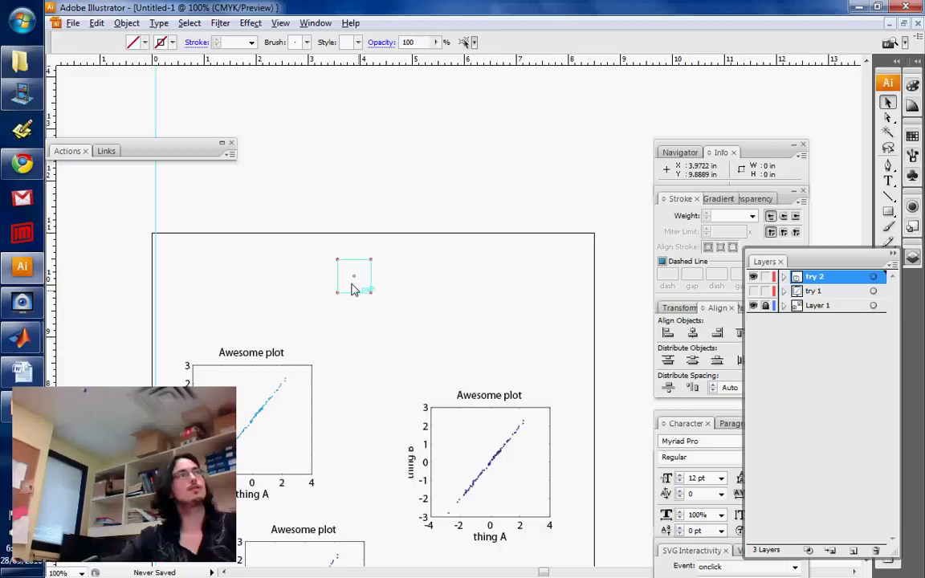
click(132, 42)
click(64, 51)
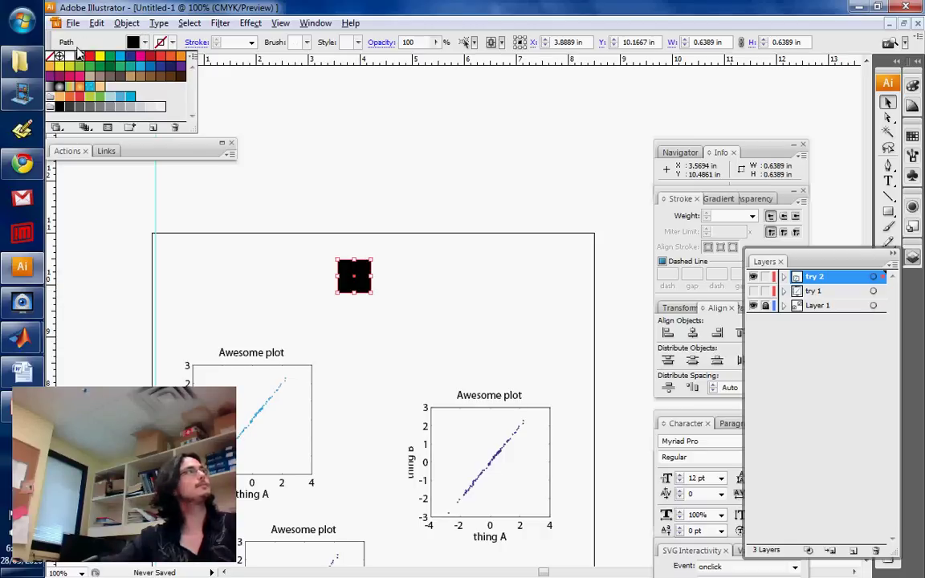
Make test copies of the black square, then delete them so only the original remains
click(355, 273)
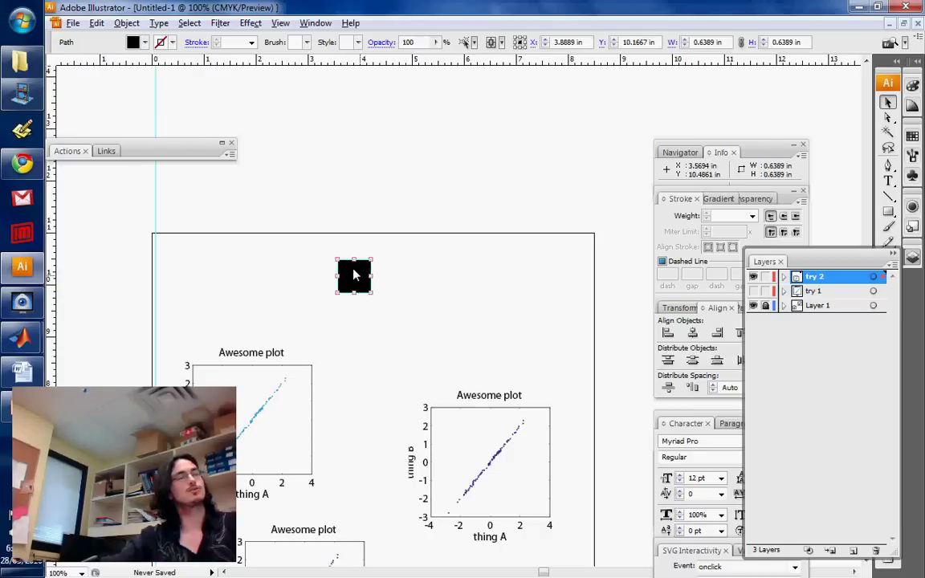
drag(355, 273, 363, 408)
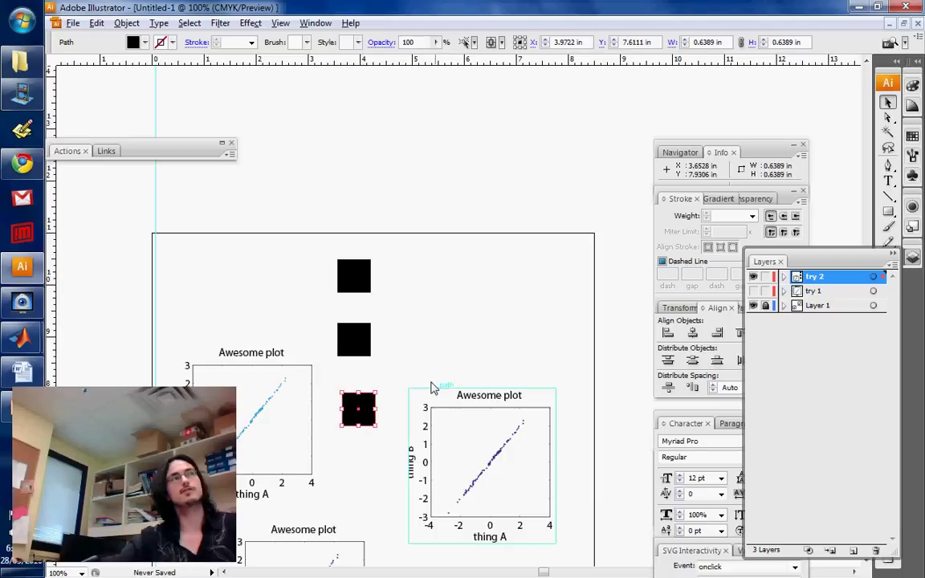
click(403, 355)
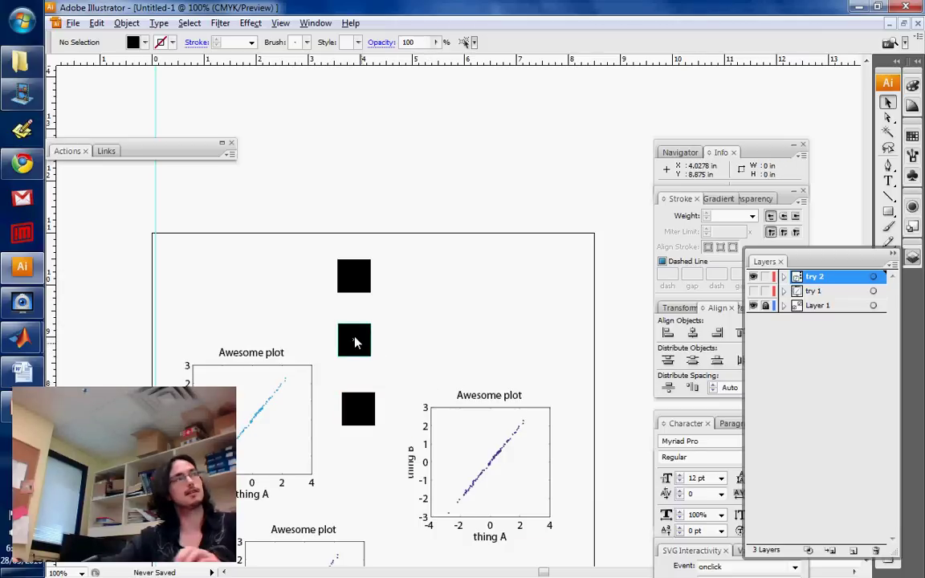
click(356, 341)
key(Delete)
click(353, 408)
key(Delete)
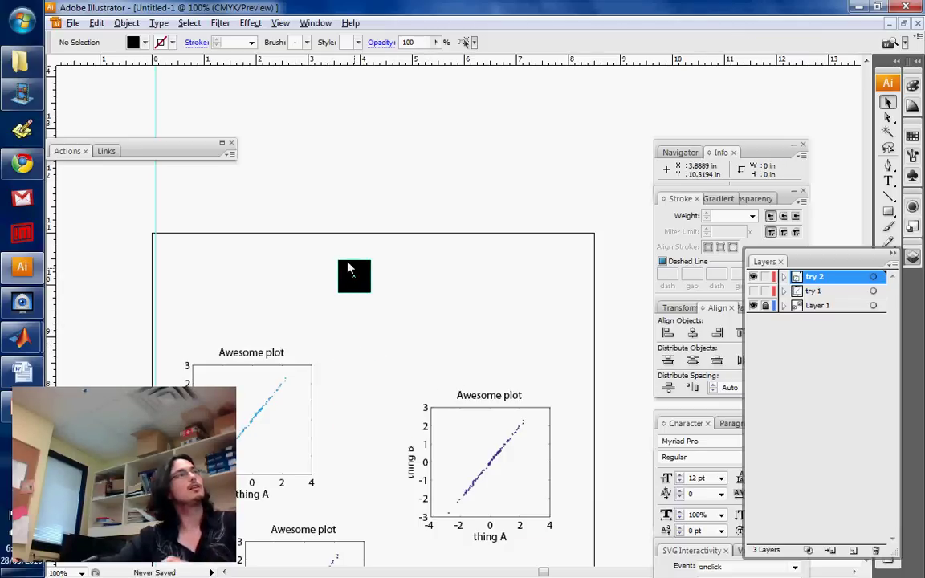
click(348, 269)
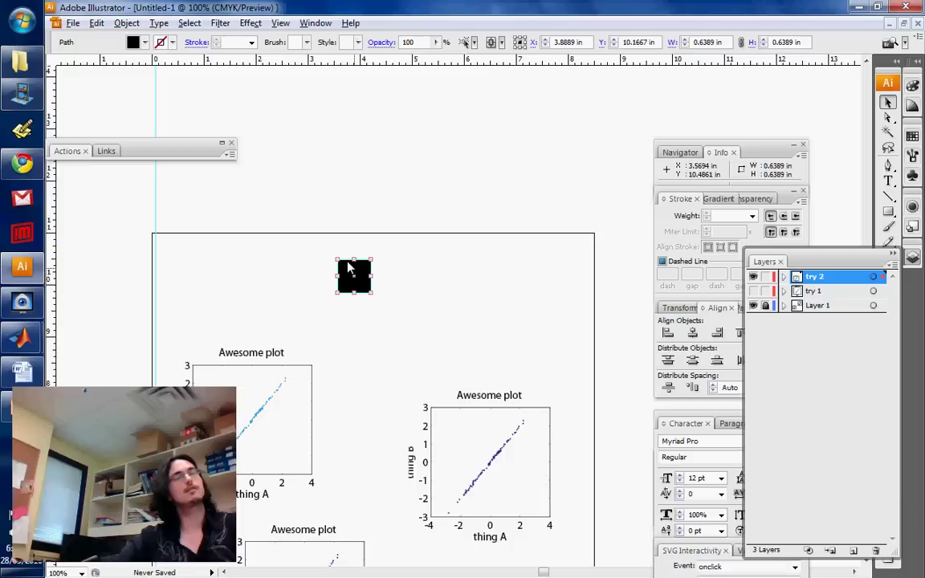
key(ctrl+c)
click(504, 245)
key(ctrl+v)
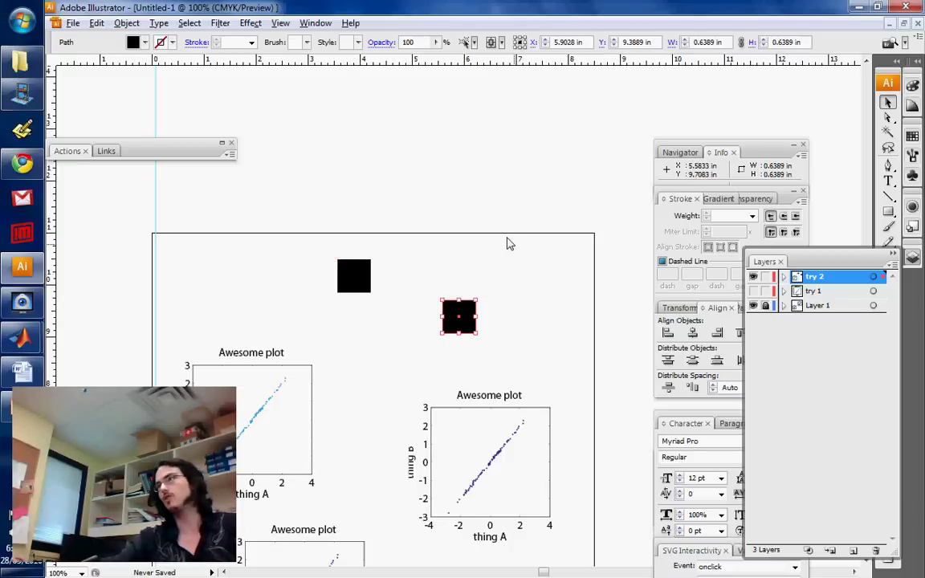
key(Delete)
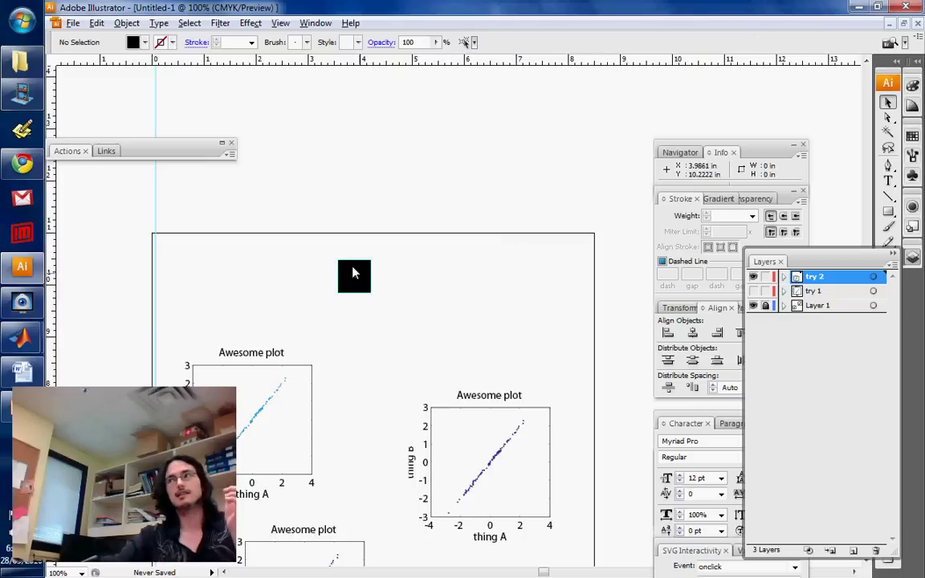
Paste the copied square in front with Edit > Paste in Front and nudge it down below the first
click(97, 22)
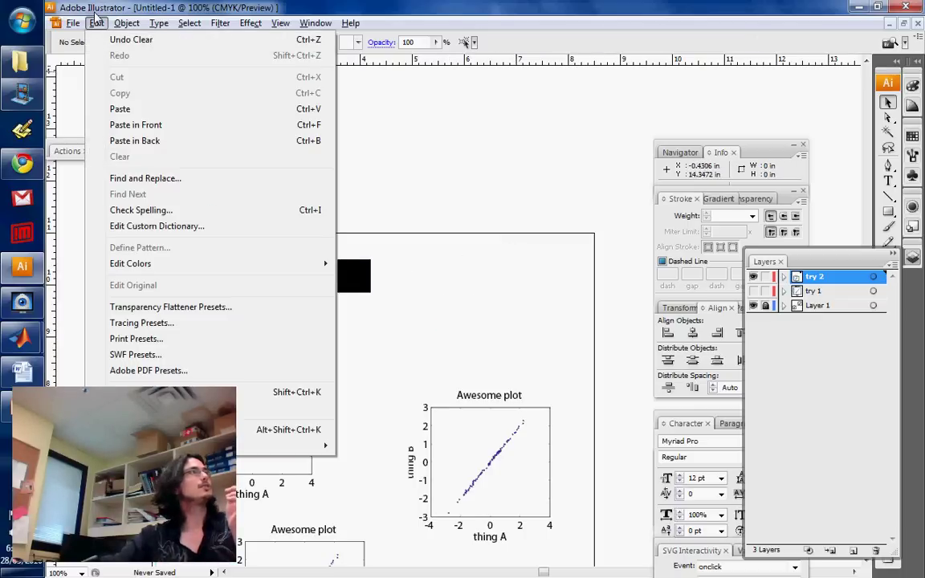
click(129, 124)
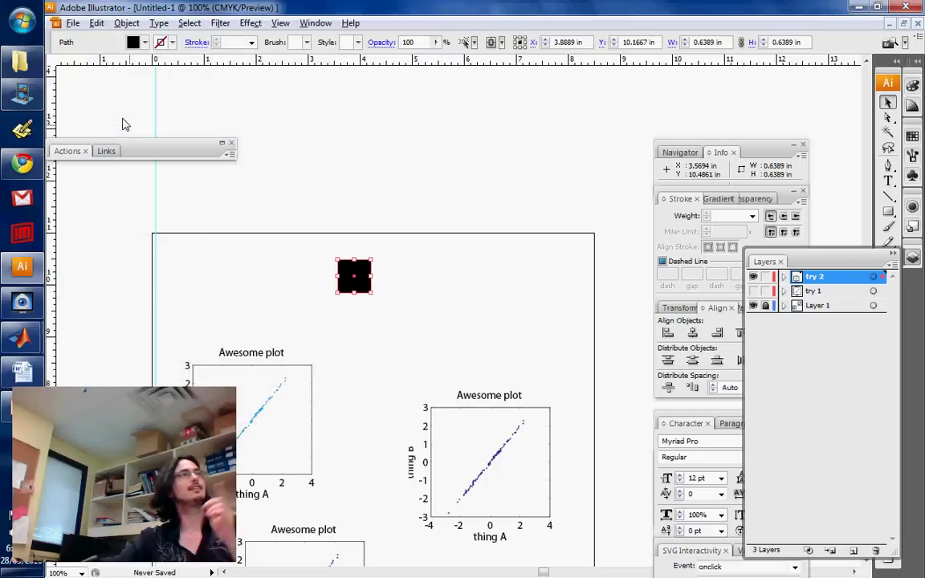
key(shift+Down)
key(shift+Down)
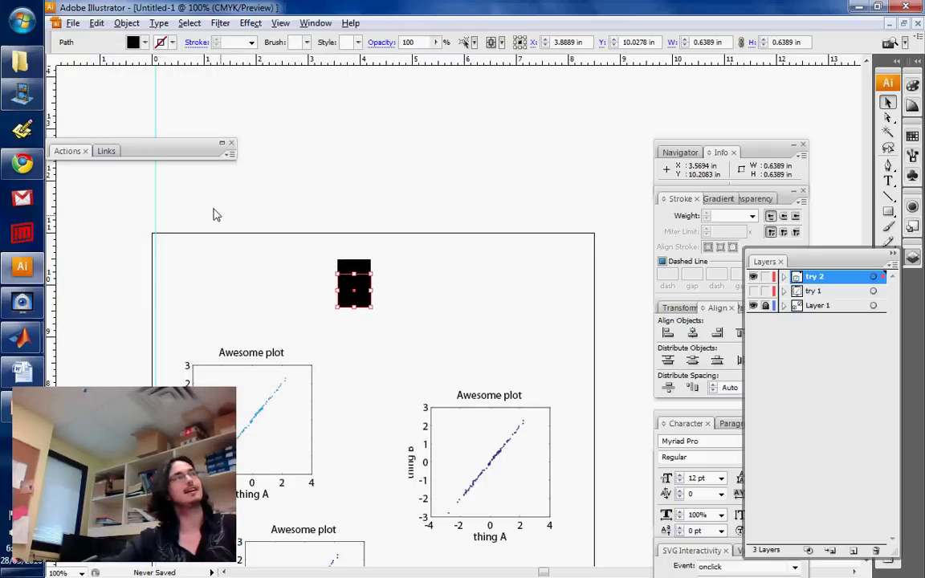
key(shift+Down)
key(shift+Down)
key(shift+Down)
key(shift+Down)
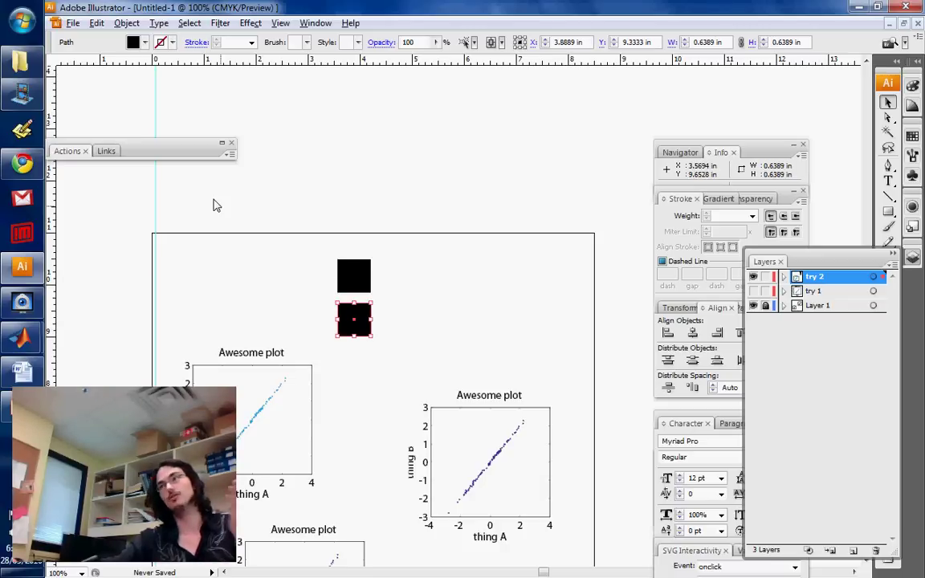
click(126, 22)
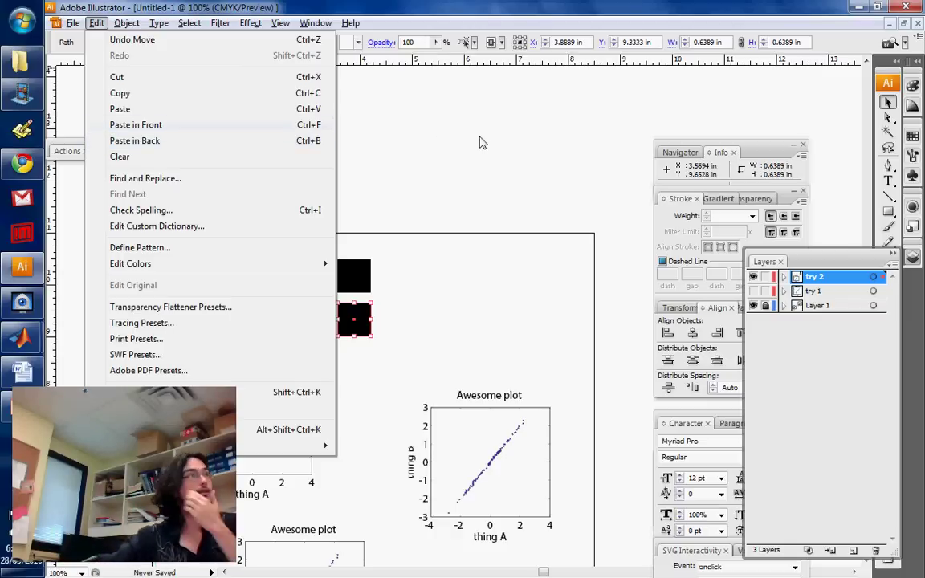
click(498, 154)
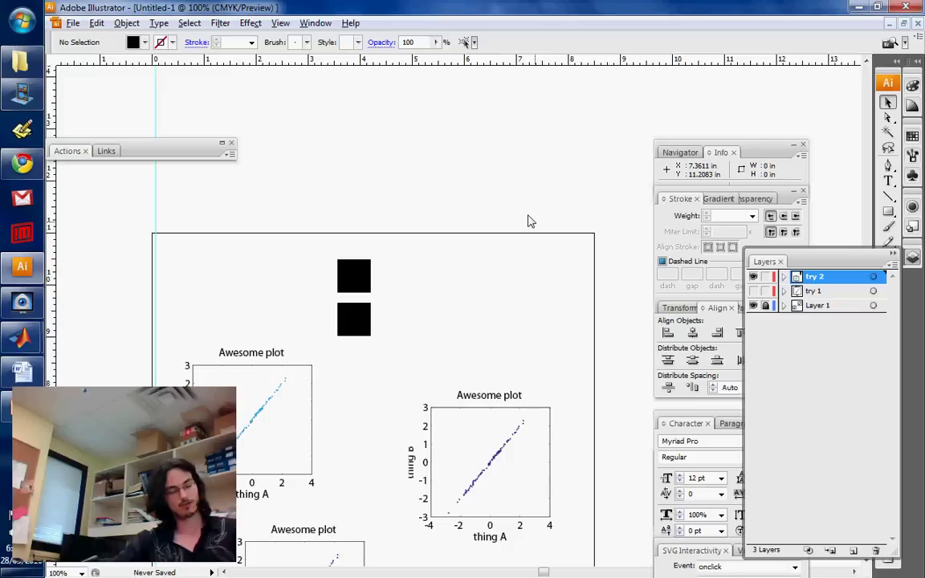
Resize the left Awesome plot group from its corner so it sits above the black squares
click(355, 273)
scroll(440, 275, down, 1)
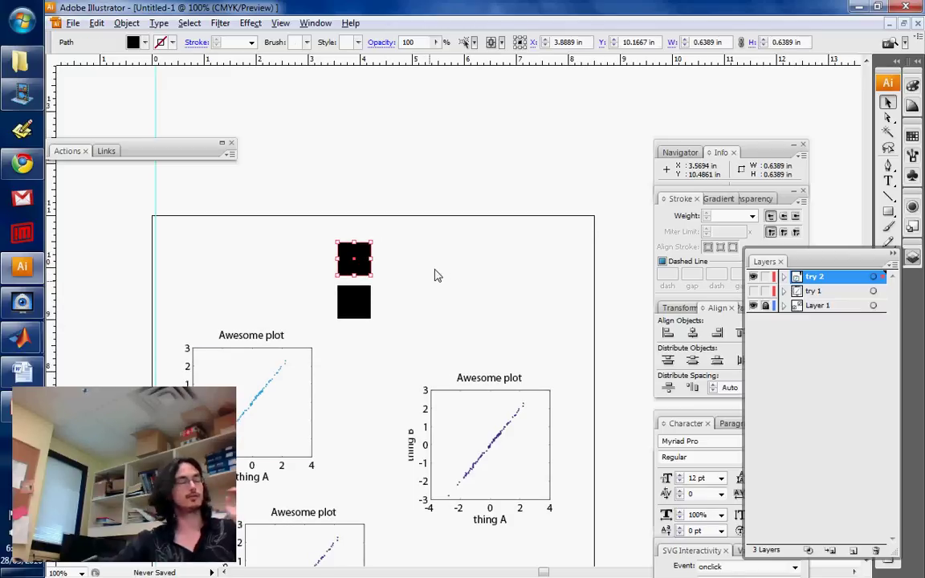
click(266, 365)
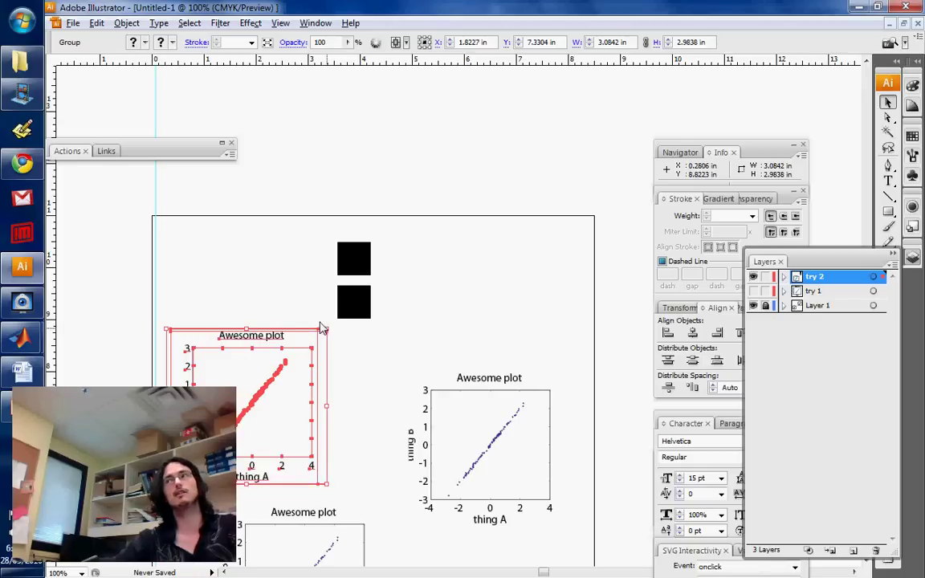
drag(321, 328, 298, 431)
drag(300, 392, 472, 197)
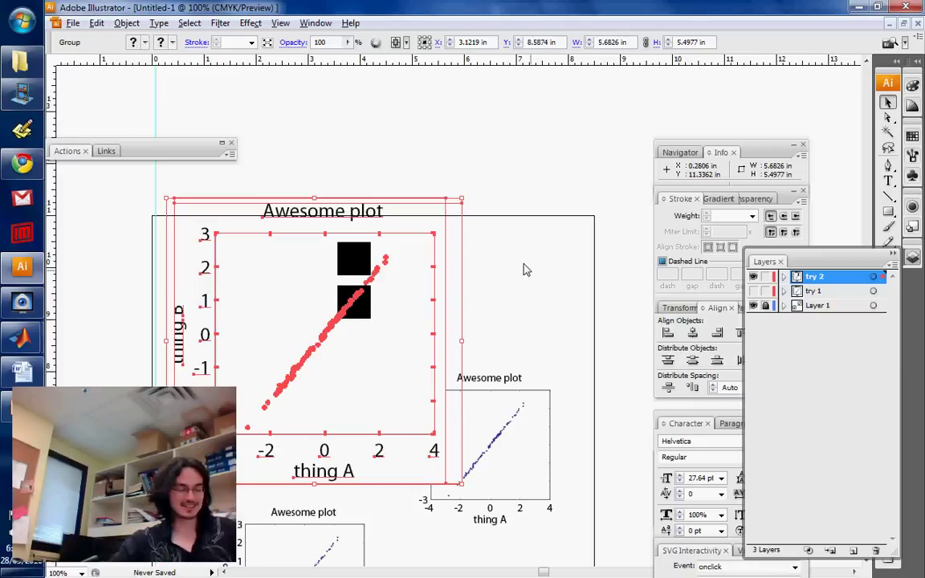
click(530, 279)
click(304, 342)
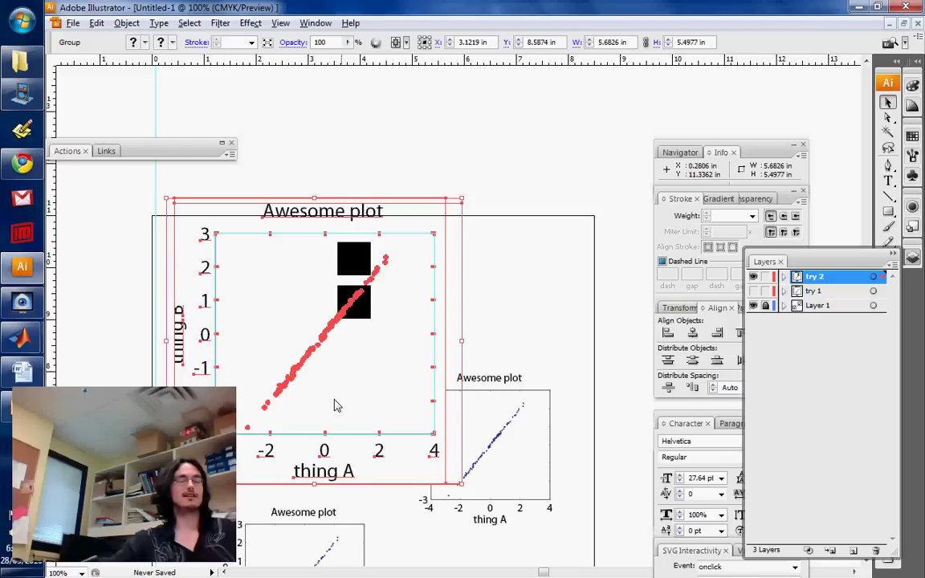
scroll(336, 406, up, 3)
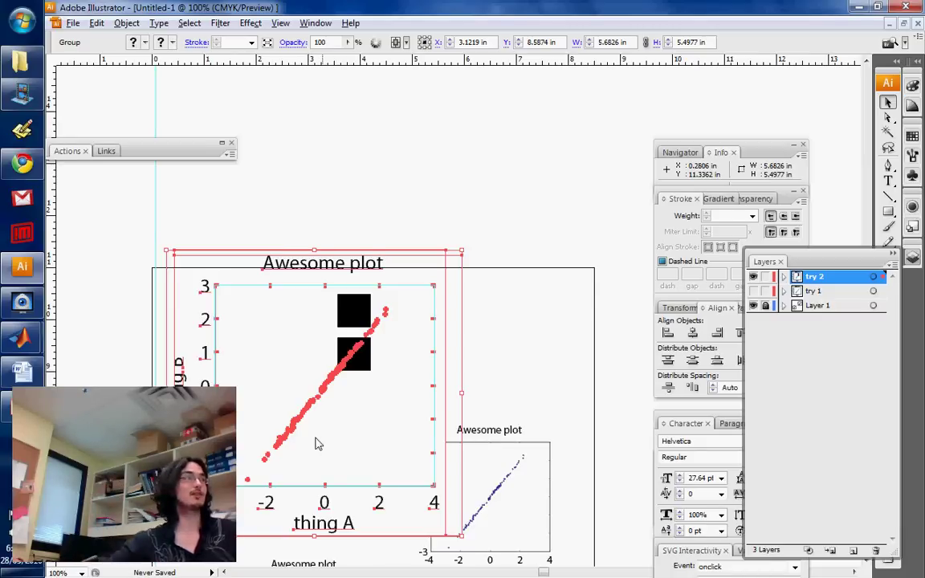
scroll(315, 444, up, 5)
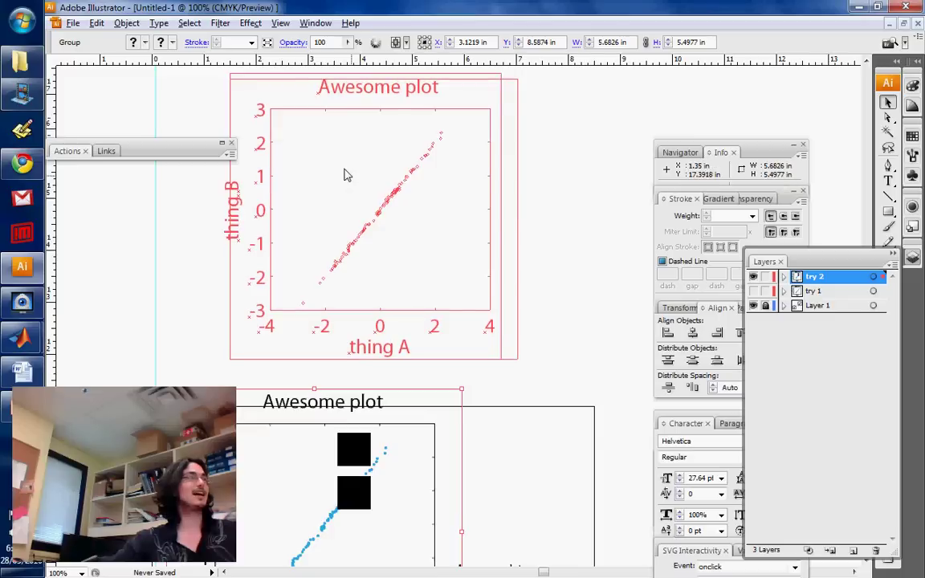
scroll(347, 175, up, 4)
Show the Transform panel and turn on Scale Strokes & Effects in its menu
click(592, 338)
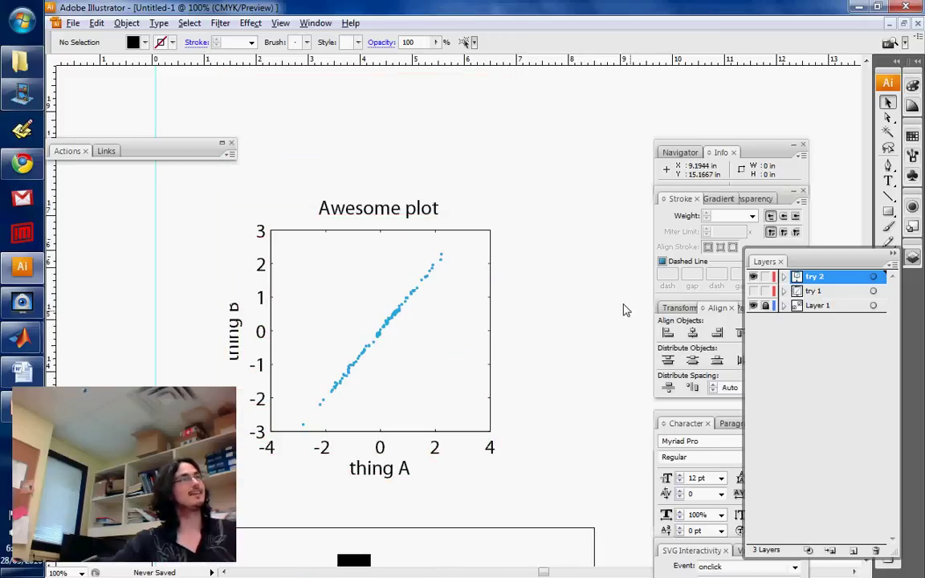
click(314, 23)
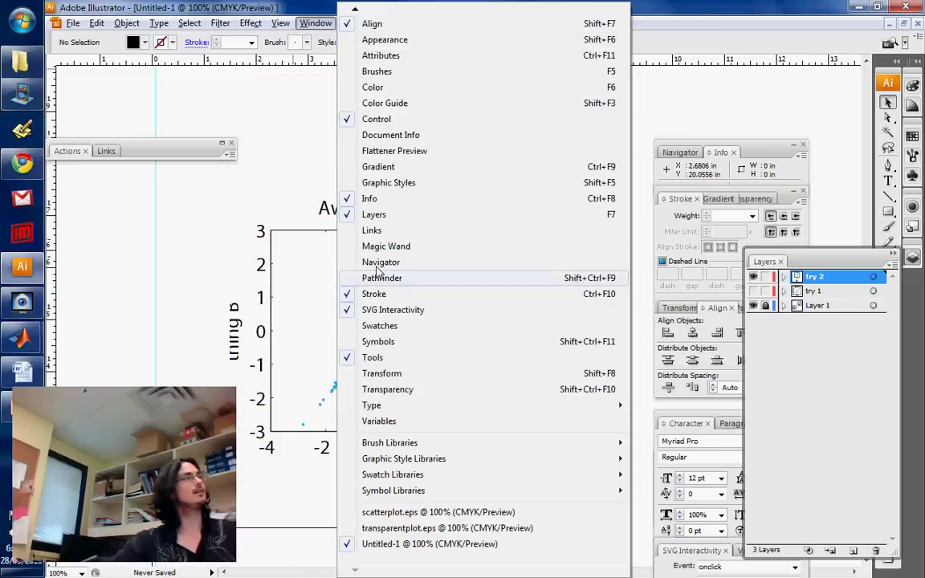
click(374, 374)
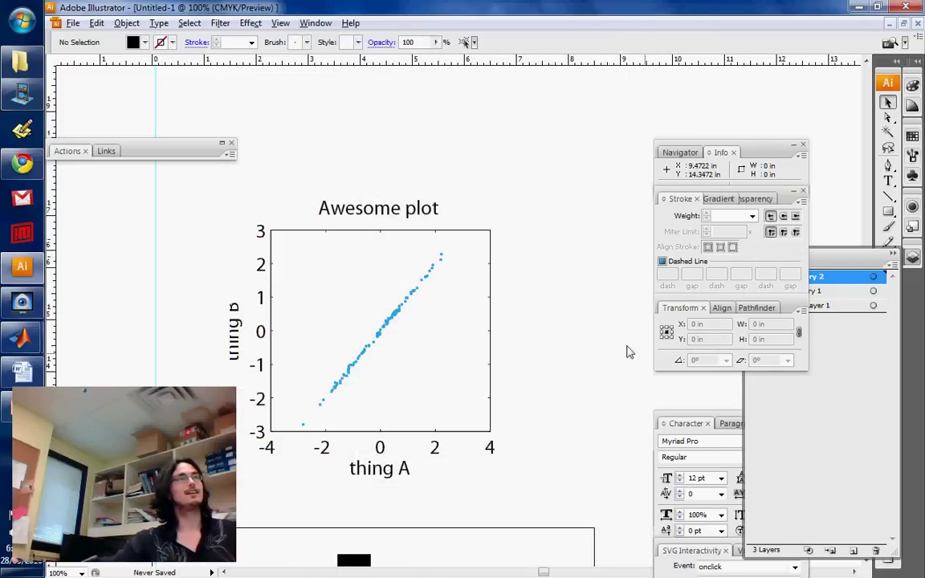
click(802, 311)
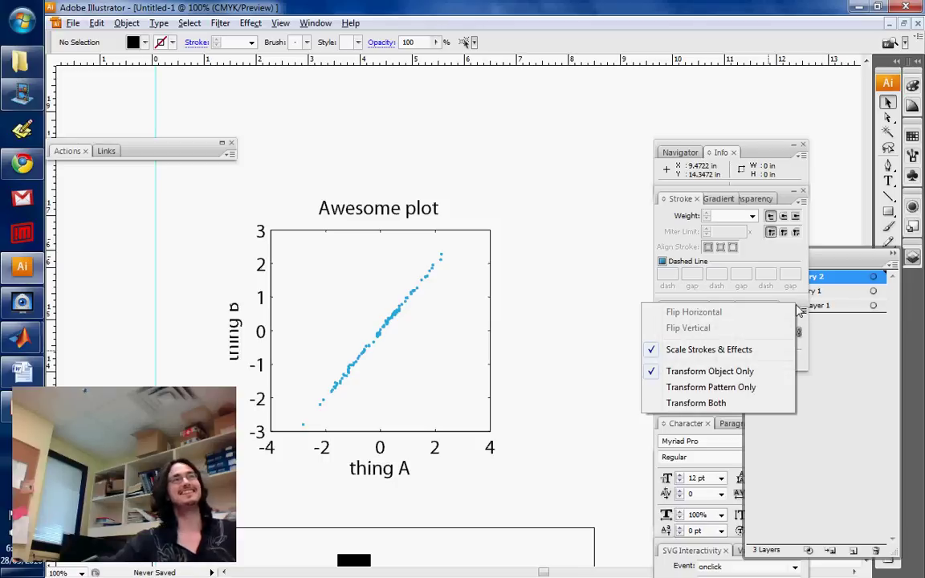
click(747, 350)
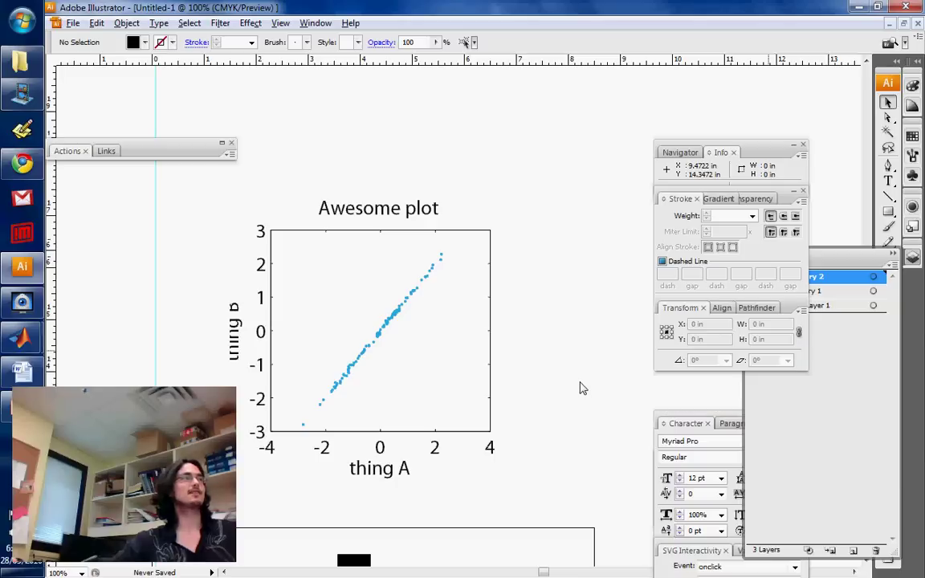
Draw a horizontal line above the plot with a green 5 pt stroke
click(888, 195)
drag(309, 142, 447, 134)
key(v)
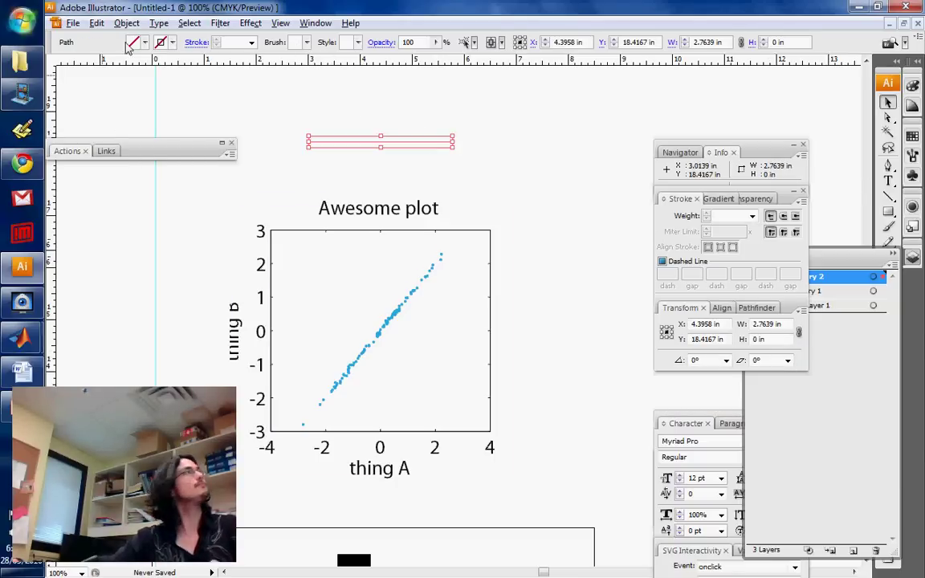
click(171, 42)
click(110, 66)
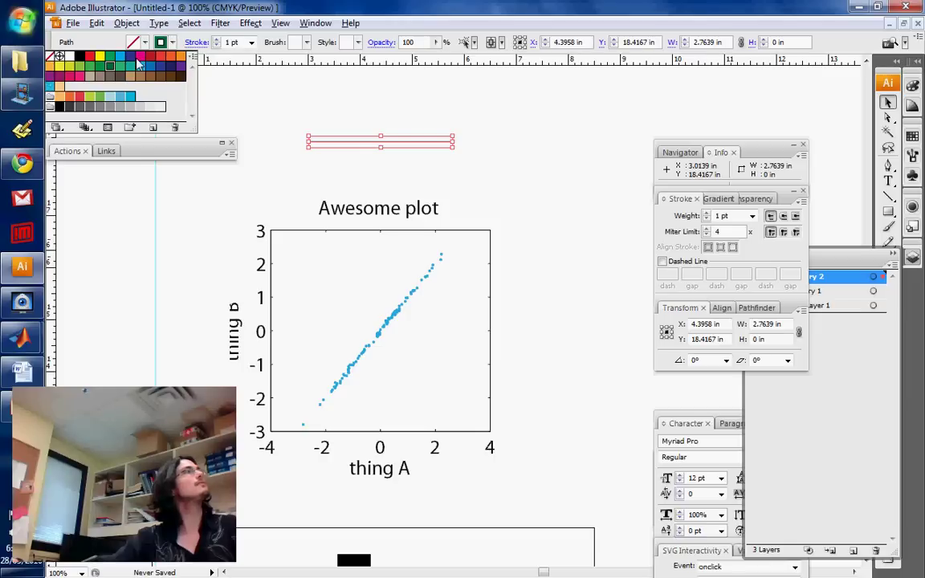
click(251, 42)
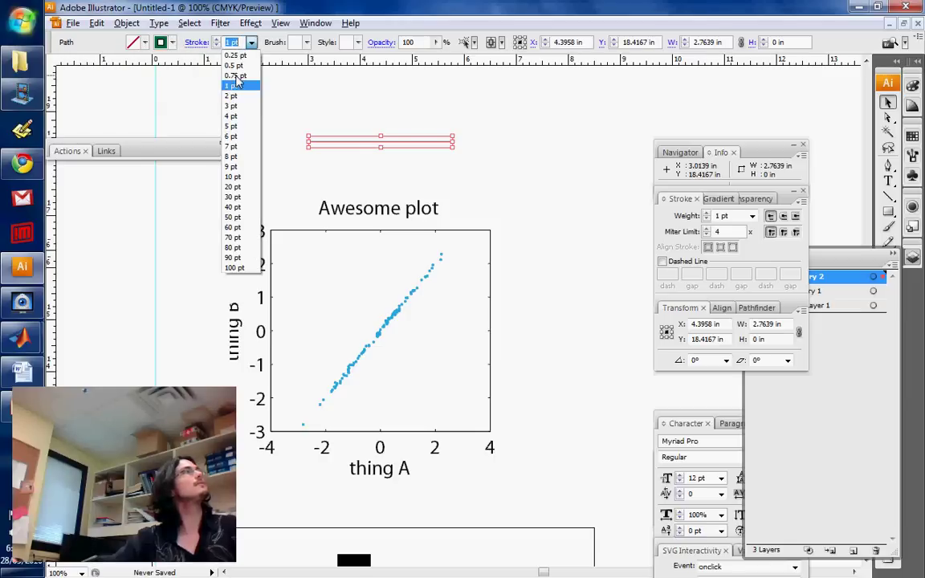
click(230, 126)
click(482, 138)
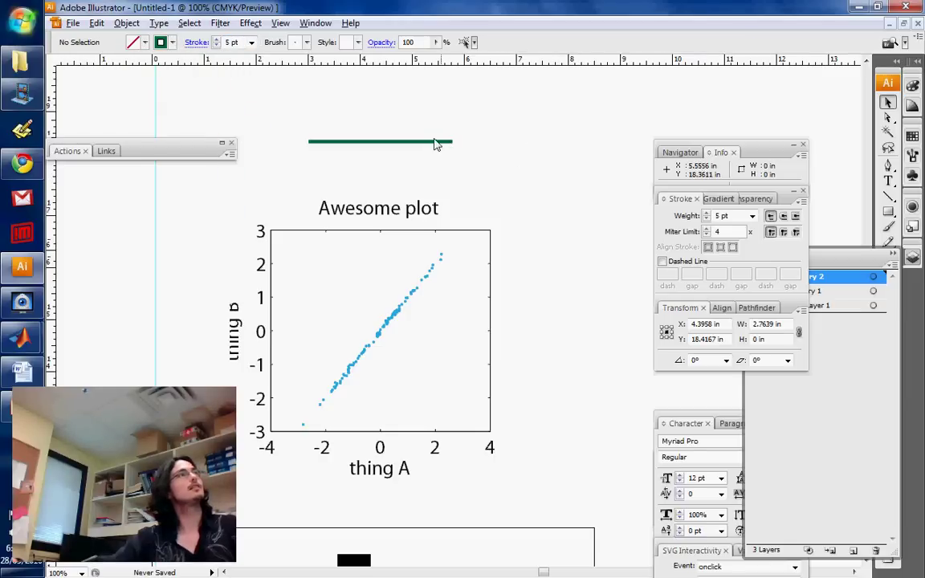
Try stretching the green line wider, then undo the stretch
click(435, 142)
drag(435, 142, 636, 252)
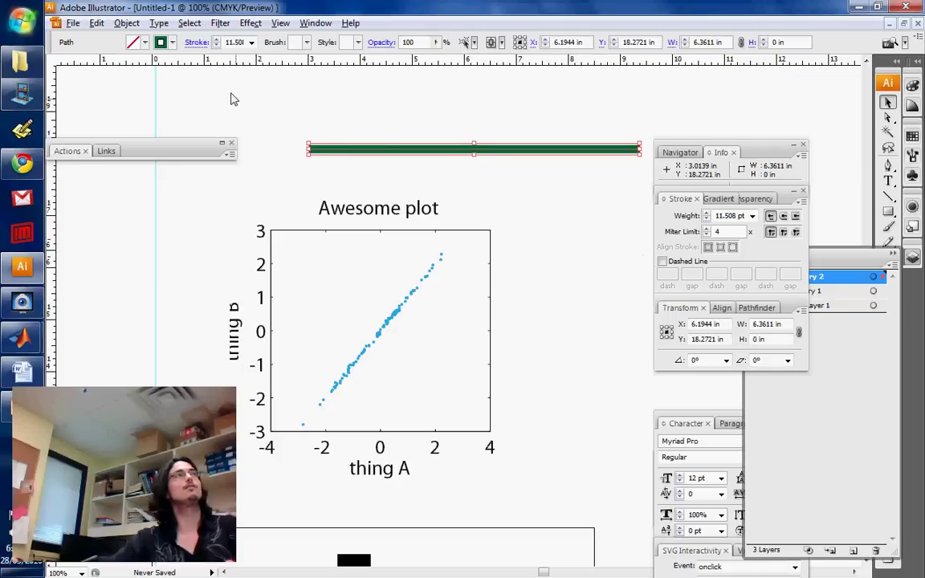
click(334, 113)
click(367, 149)
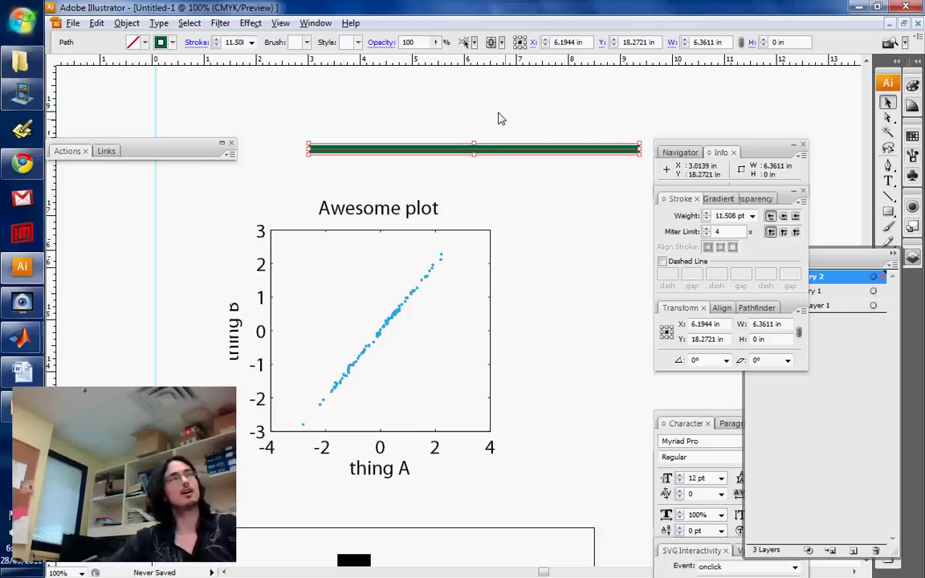
key(ctrl+z)
click(510, 186)
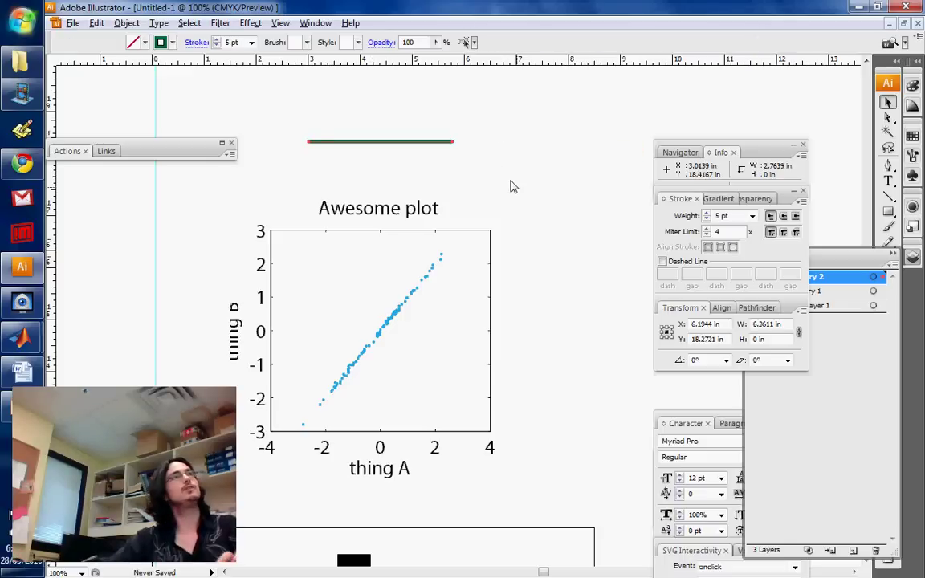
Turn off Scale Strokes & Effects and widen the green line to about 6.96 in at 5 pt
click(803, 310)
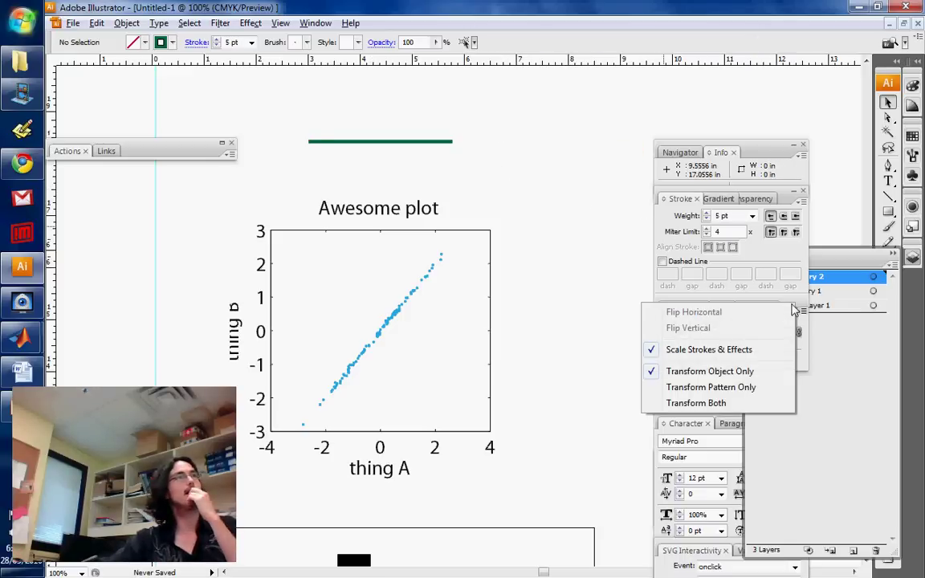
click(768, 351)
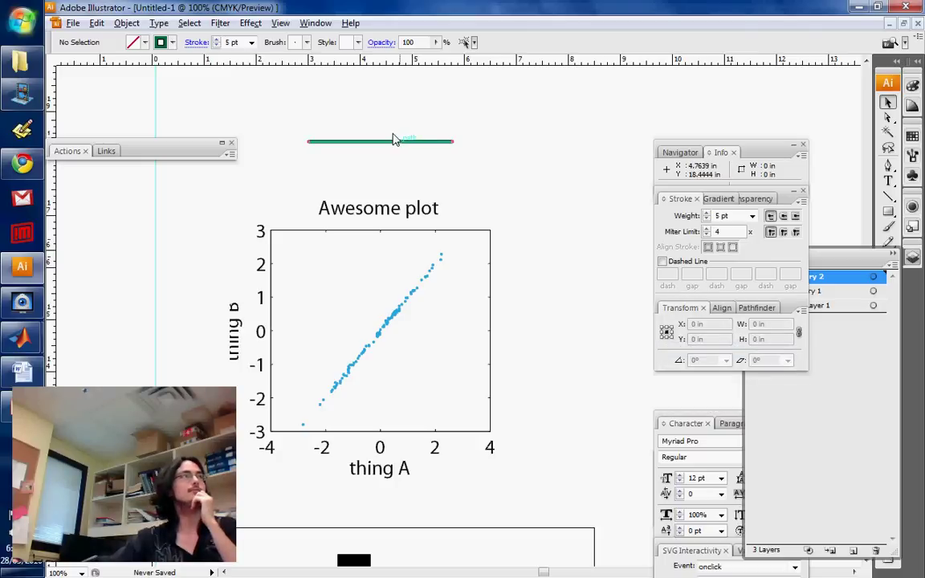
click(405, 141)
drag(447, 143, 636, 232)
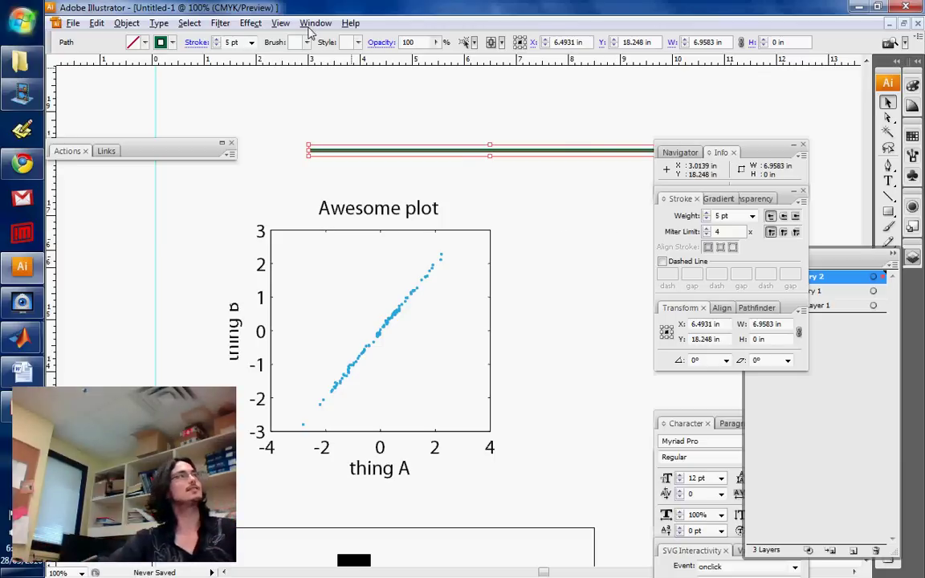
click(229, 42)
click(366, 137)
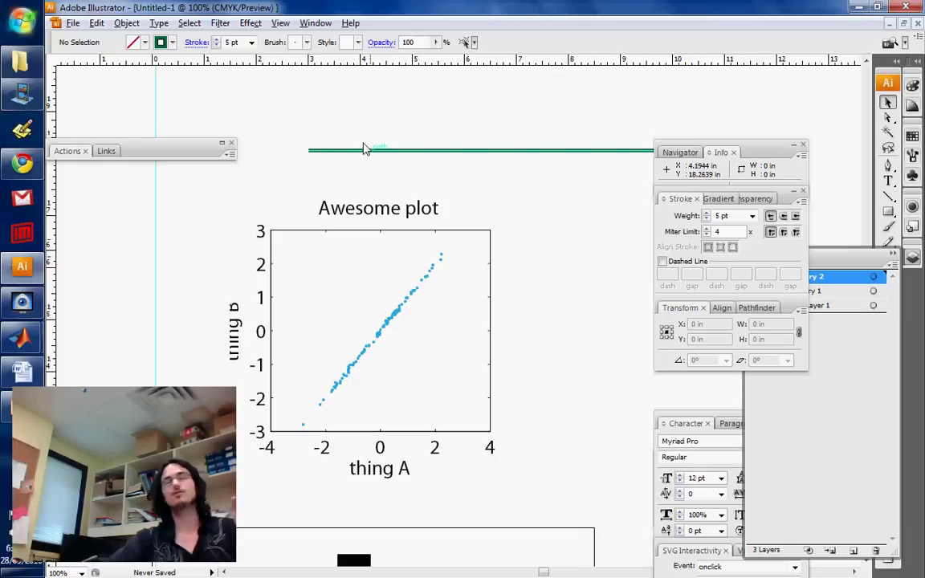
click(407, 289)
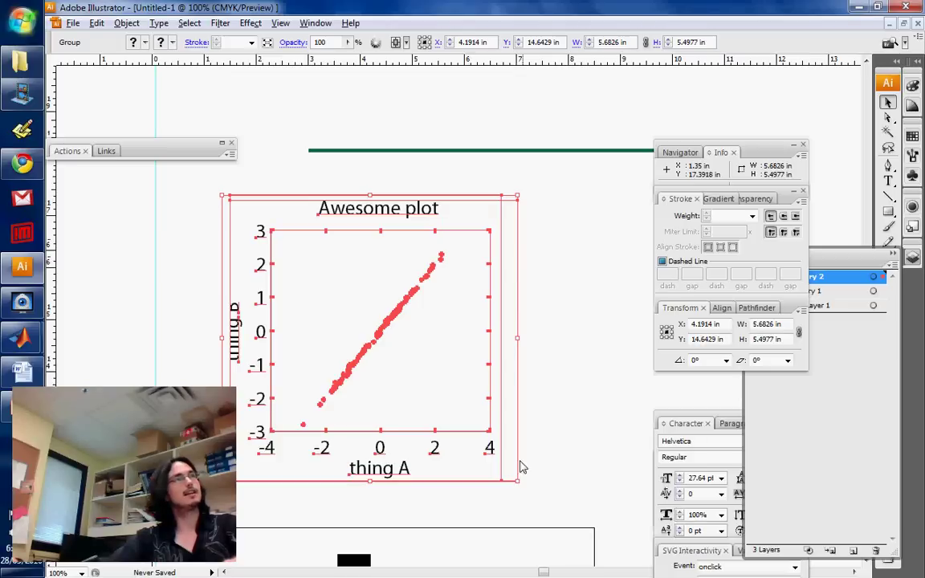
Shrink the plot group, re-enable Scale Strokes & Effects, and enlarge it again
mouse_move(513, 481)
mouse_down()
mouse_move(365, 377)
mouse_move(330, 310)
mouse_move(265, 241)
mouse_up()
click(801, 310)
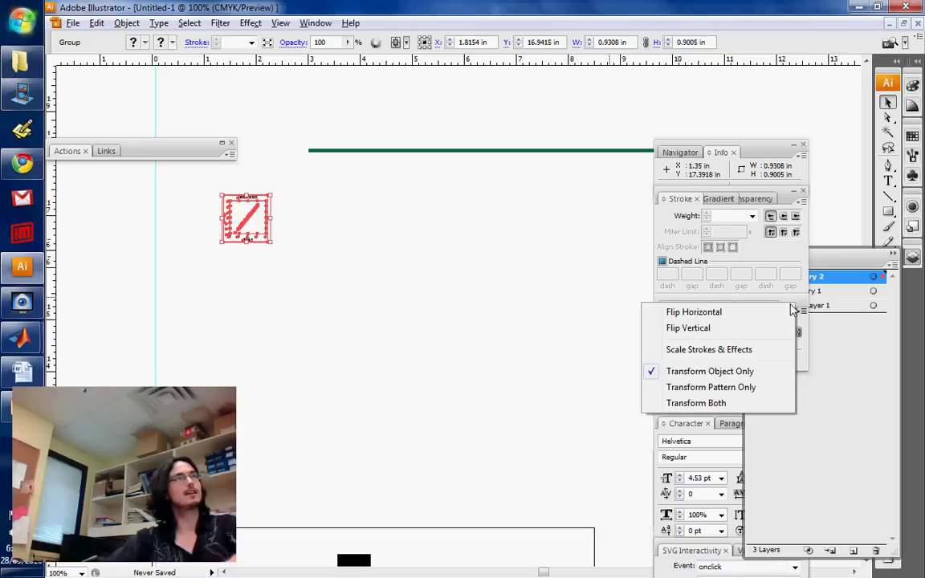
click(753, 351)
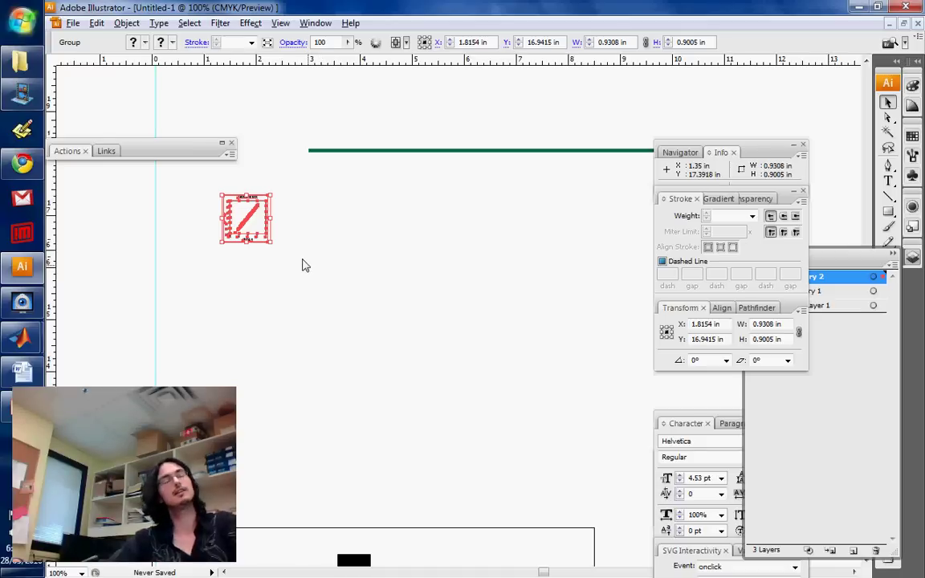
drag(271, 242, 462, 397)
click(471, 396)
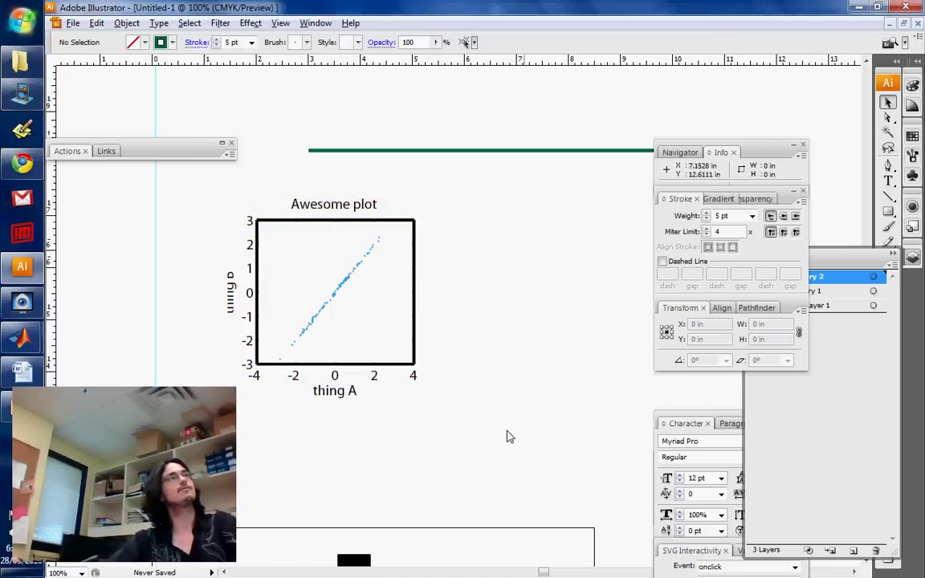
mouse_move(537, 455)
mouse_down()
mouse_move(147, 186)
mouse_move(184, 170)
mouse_move(169, 171)
mouse_move(173, 177)
mouse_up()
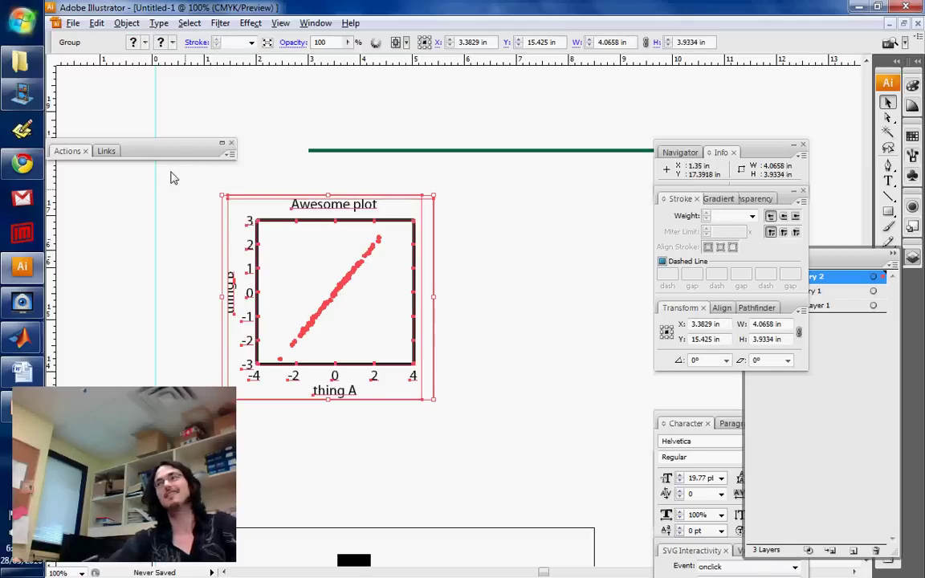
Repeat the shrink and enlarge with stroke scaling on, keeping the plot at about 5.68 × 5.50 in
click(799, 309)
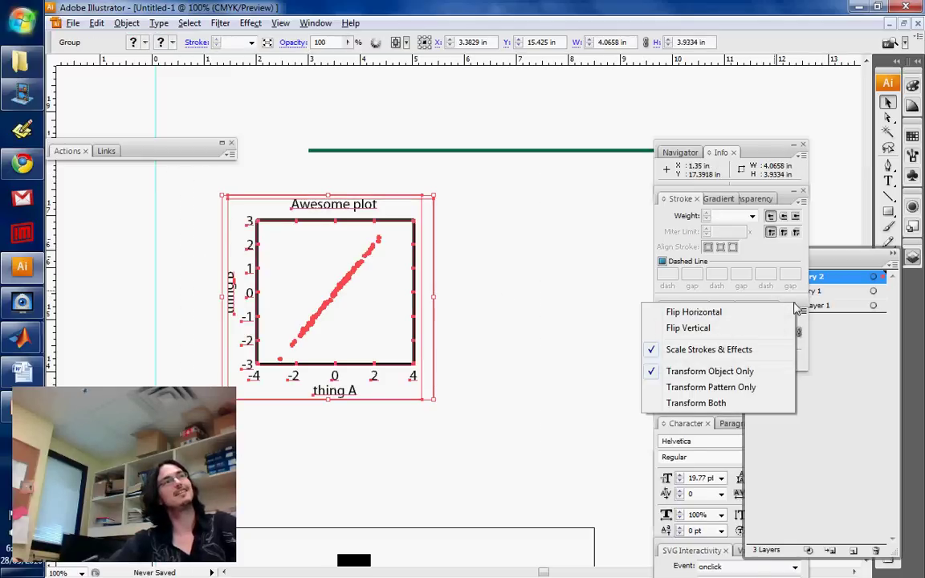
click(769, 350)
drag(429, 399, 268, 246)
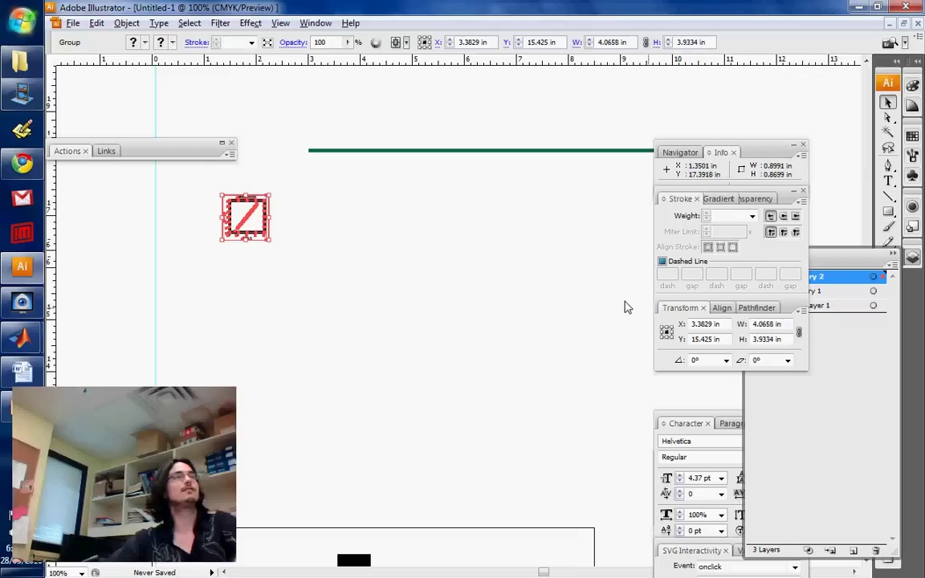
click(798, 309)
click(757, 351)
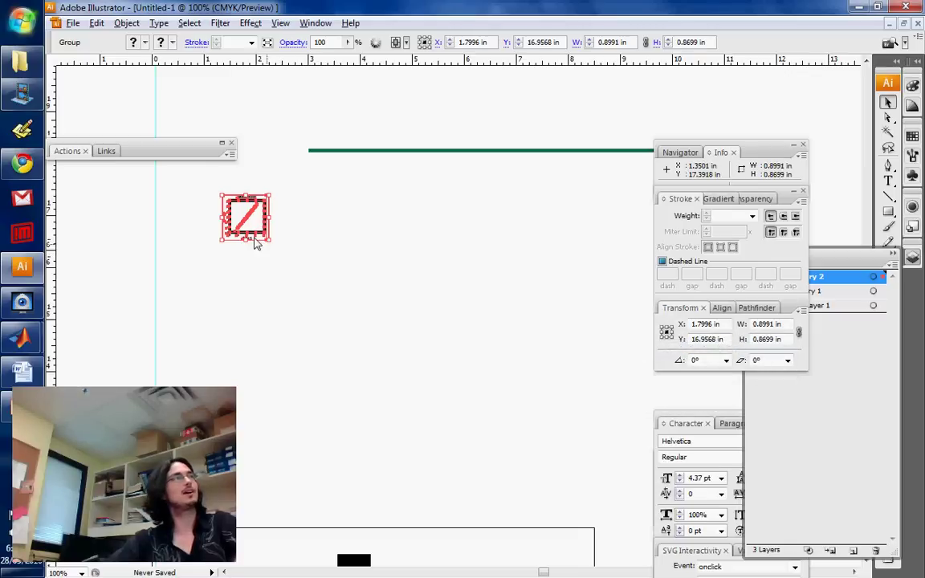
drag(268, 239, 474, 391)
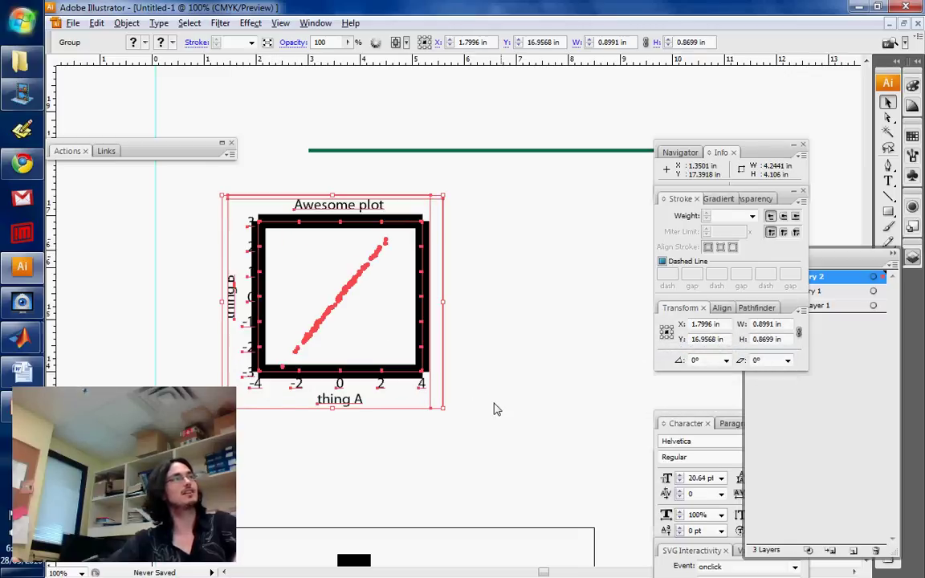
click(507, 345)
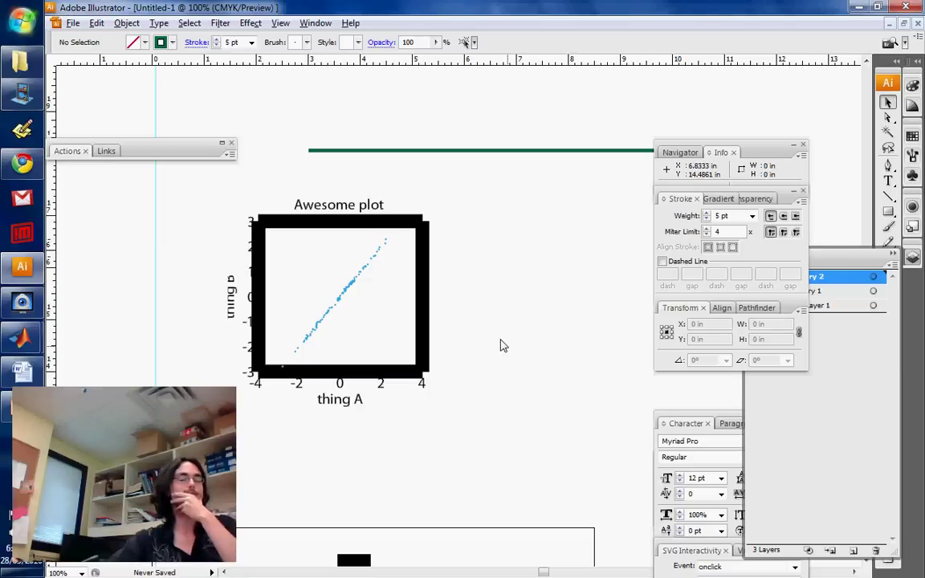
key(ctrl+z)
key(ctrl+shift+z)
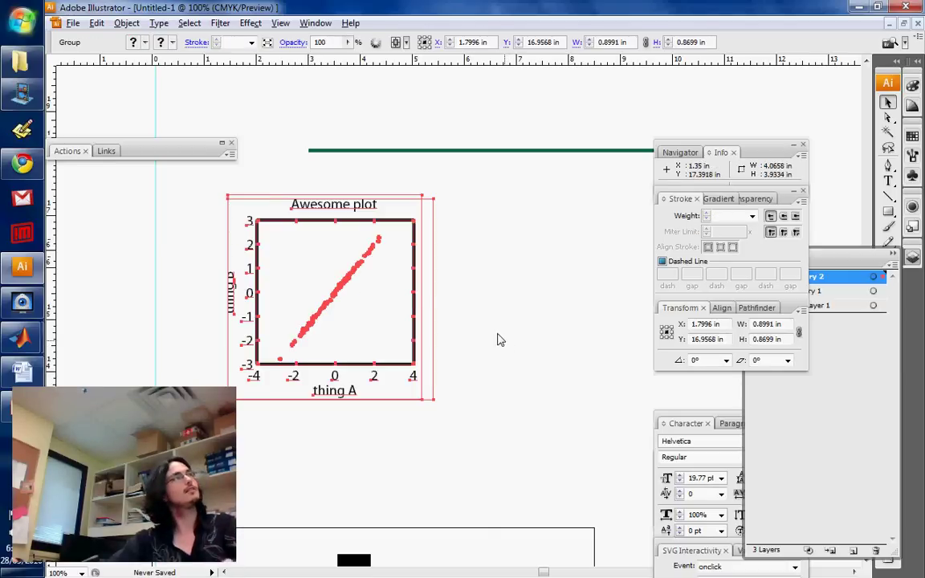
key(ctrl+z)
key(ctrl+shift+z)
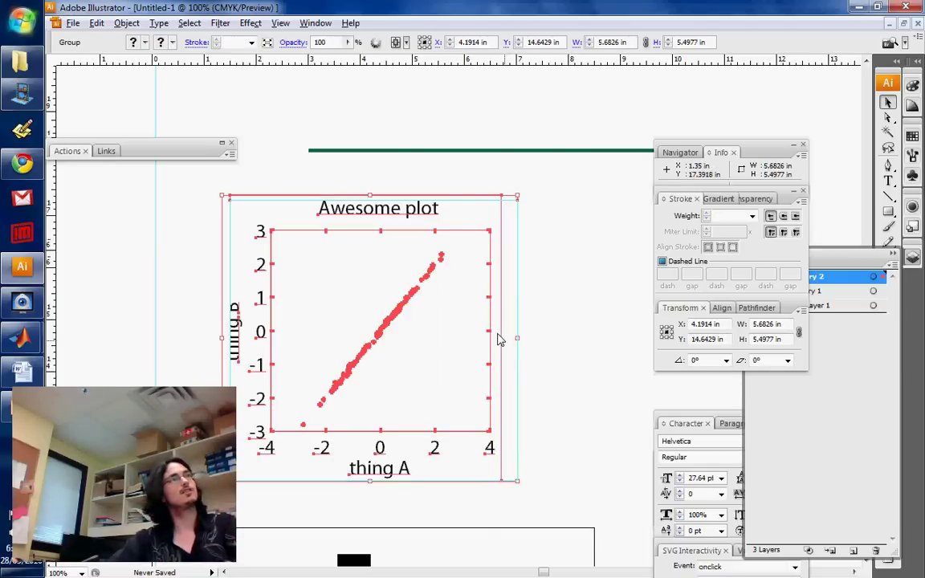
click(562, 336)
click(802, 310)
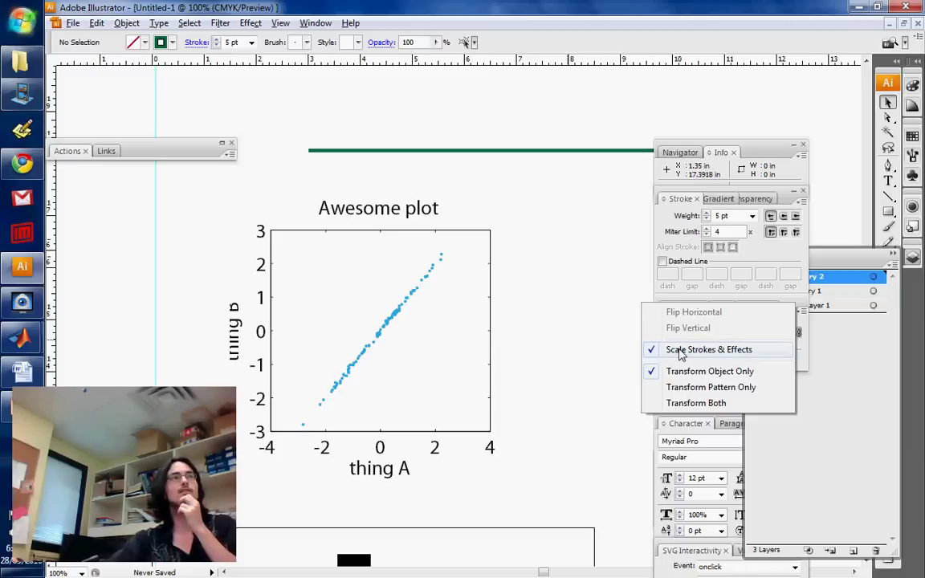
click(550, 361)
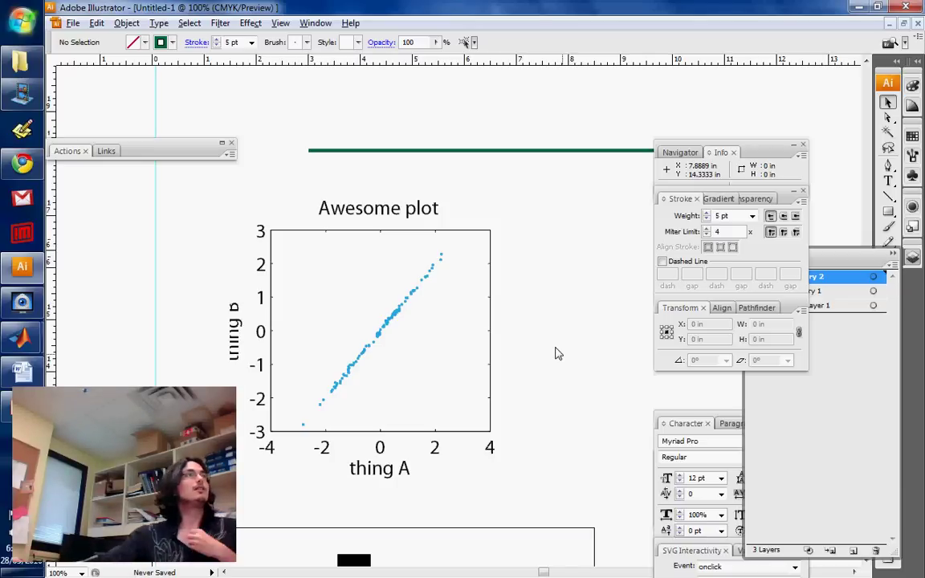
click(393, 320)
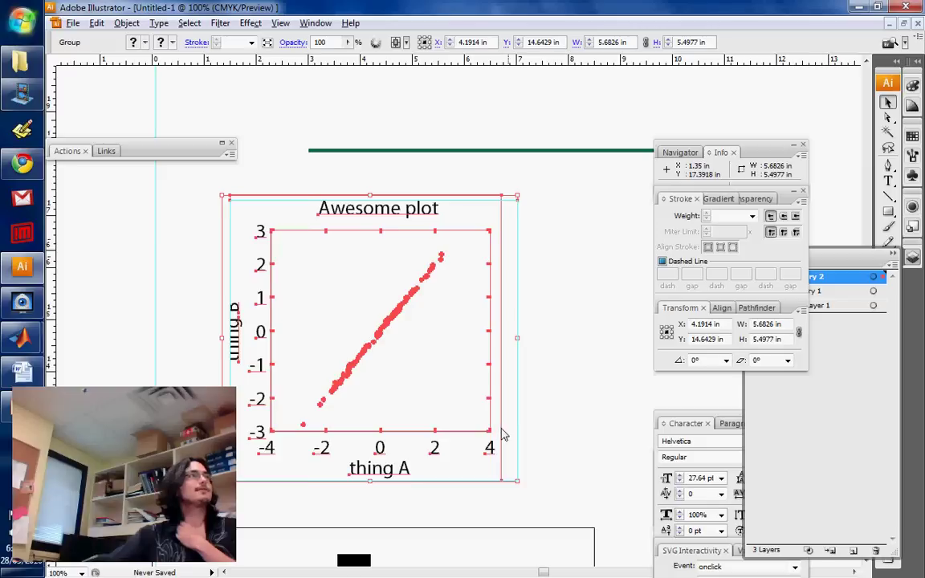
scroll(514, 402, up, 2)
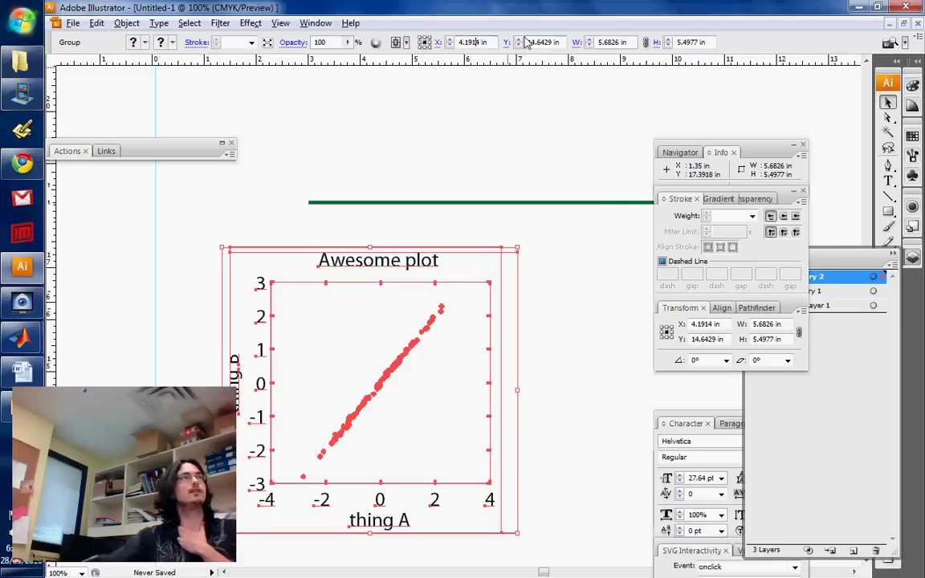
double_click(604, 41)
text(10)
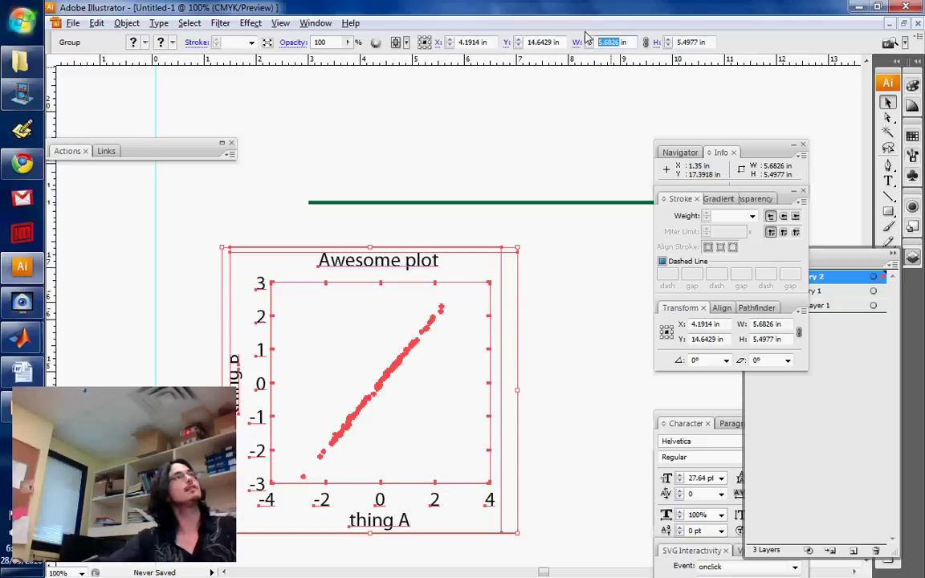
key(Return)
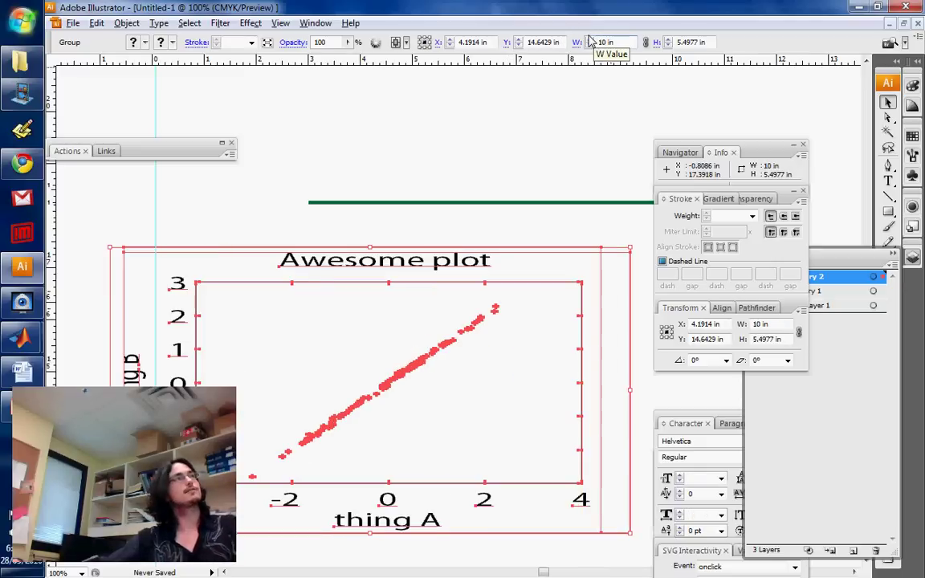
key(ctrl+z)
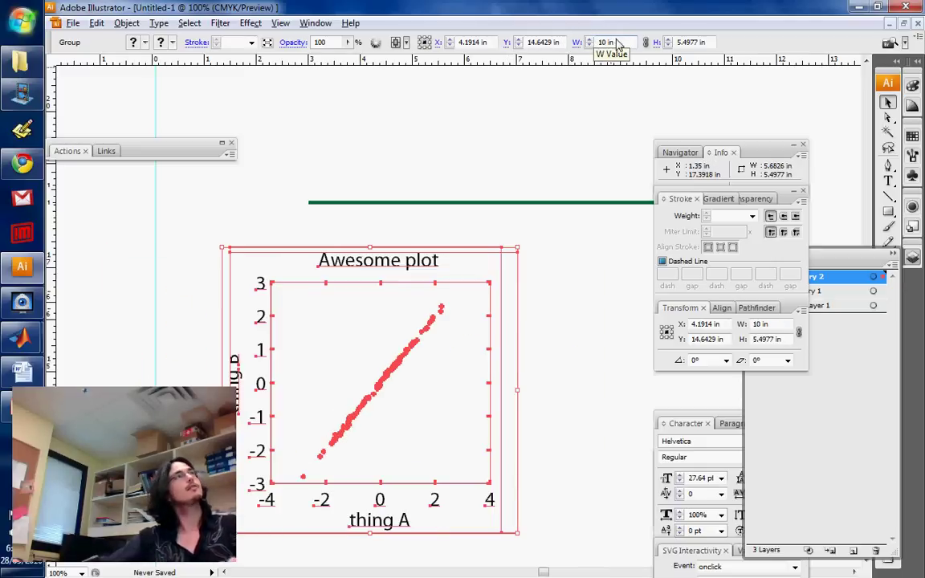
double_click(604, 40)
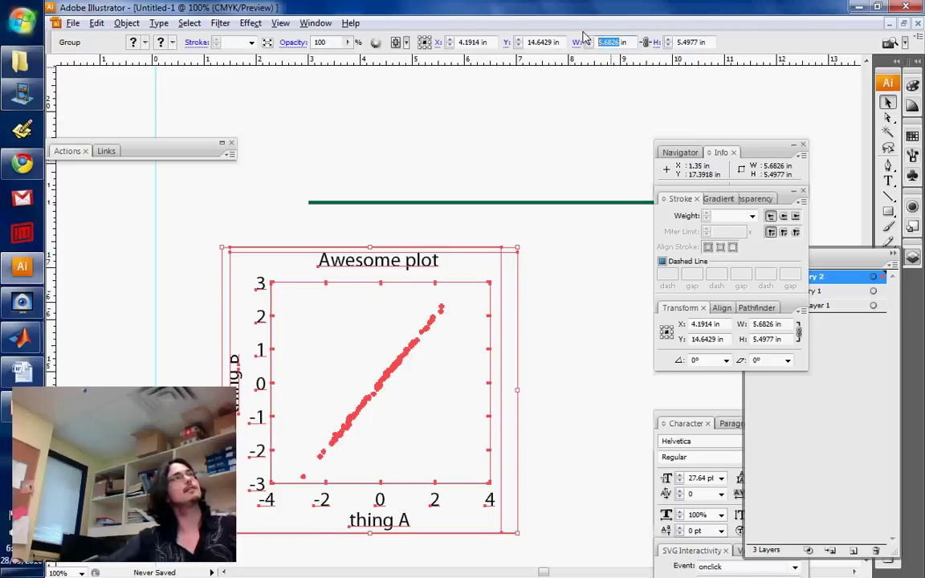
text(10)
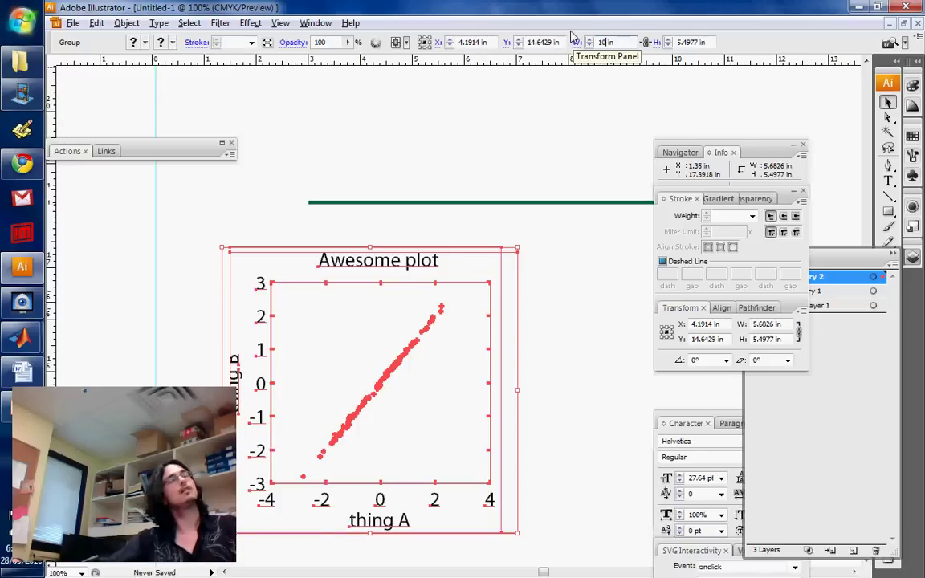
key(Return)
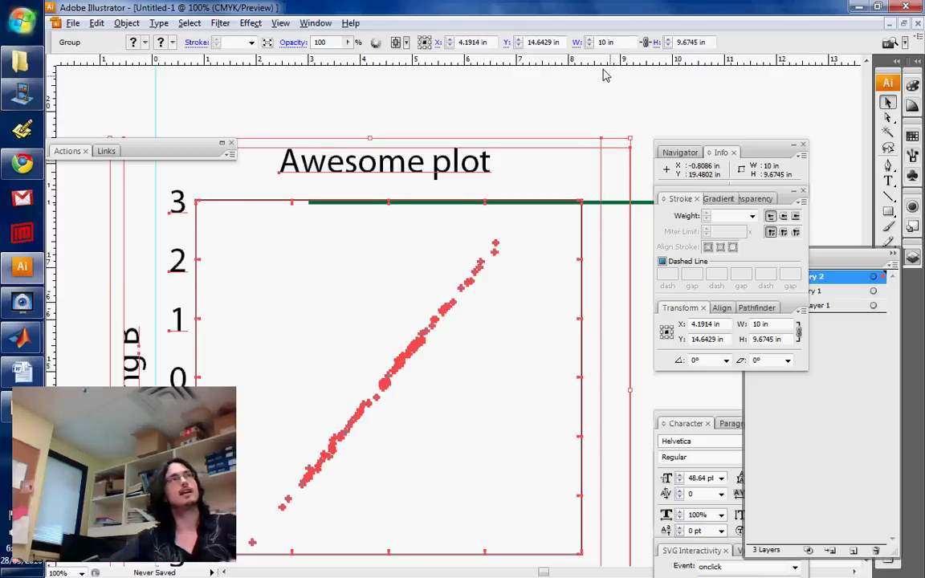
key(ctrl+z)
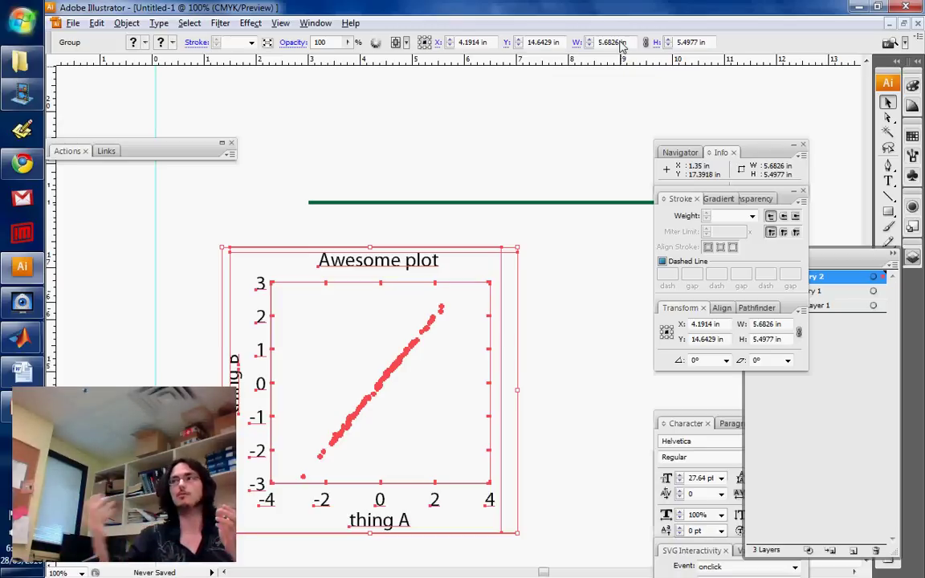
double_click(609, 41)
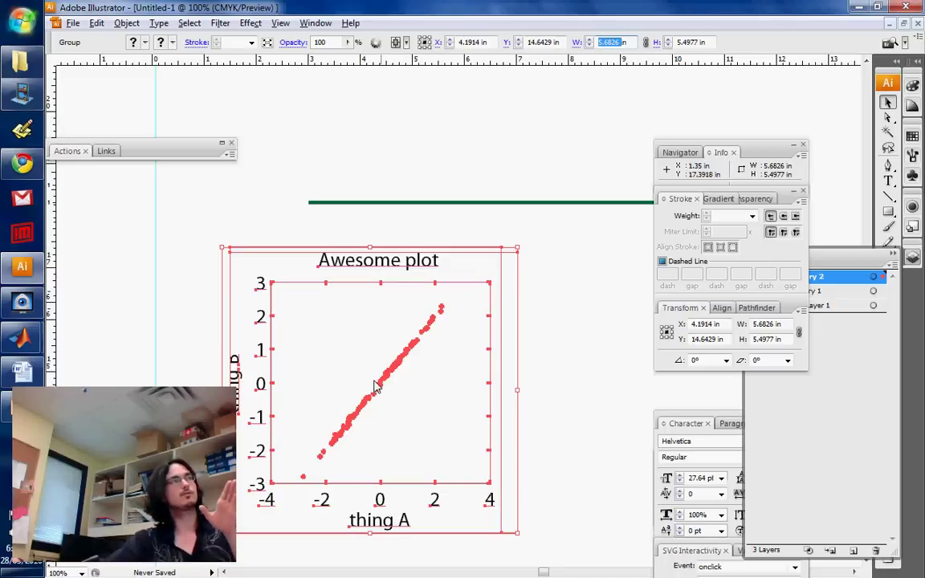
text(1in)
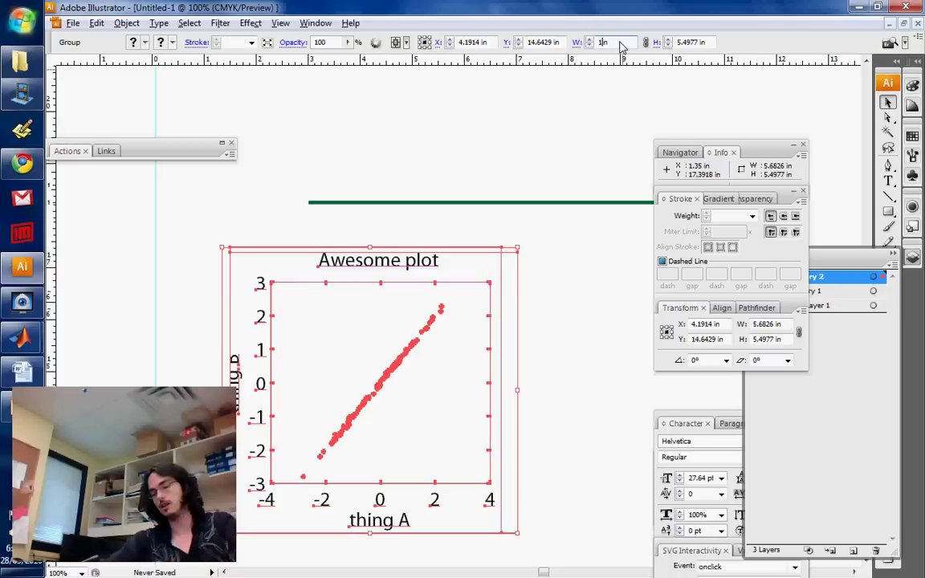
key(Return)
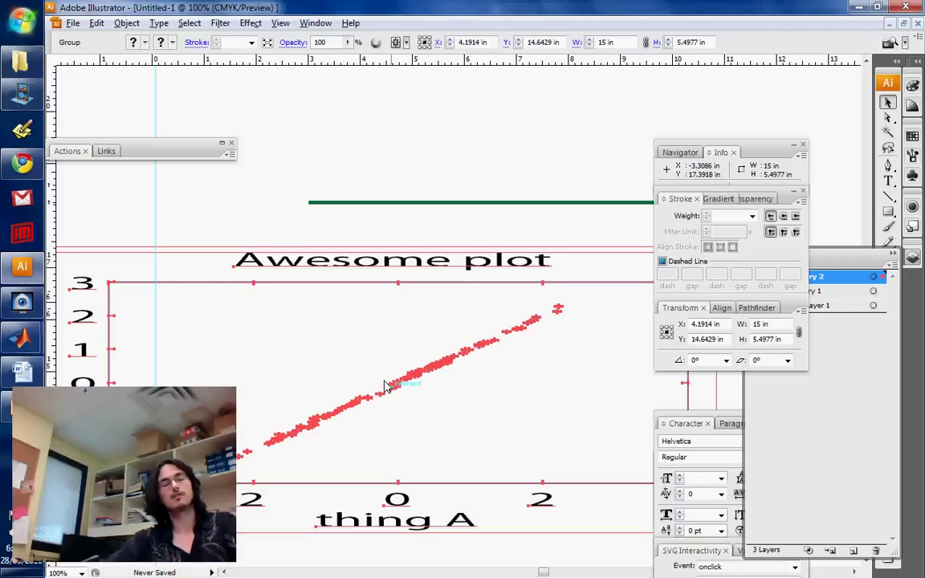
key(ctrl+z)
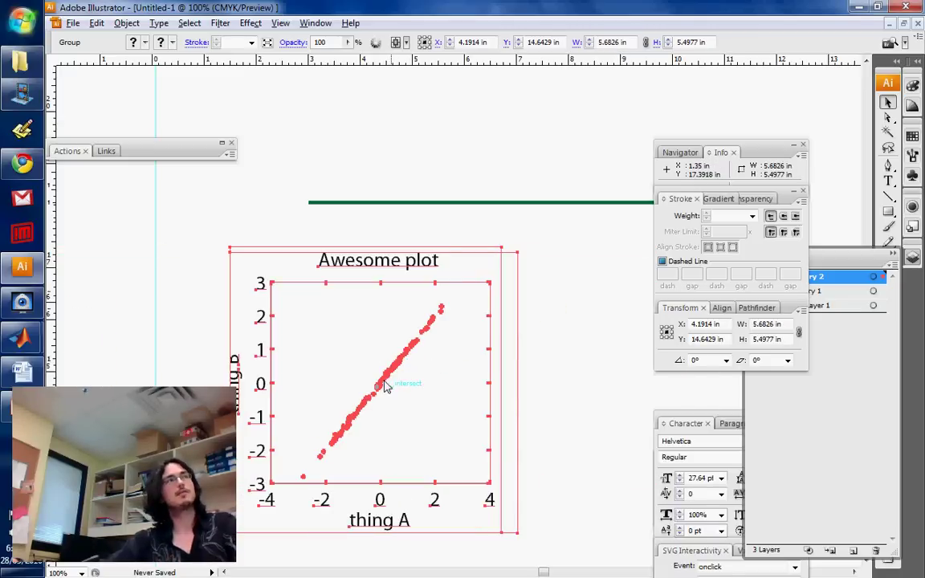
With a left-middle reference point, set the plot's width to 10 in, height staying 5.4977 in
click(417, 42)
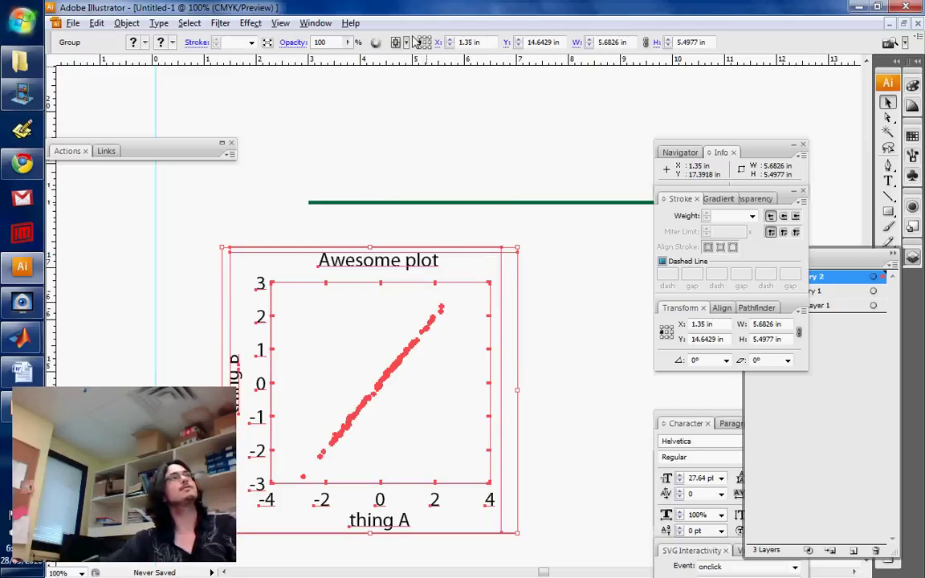
click(573, 37)
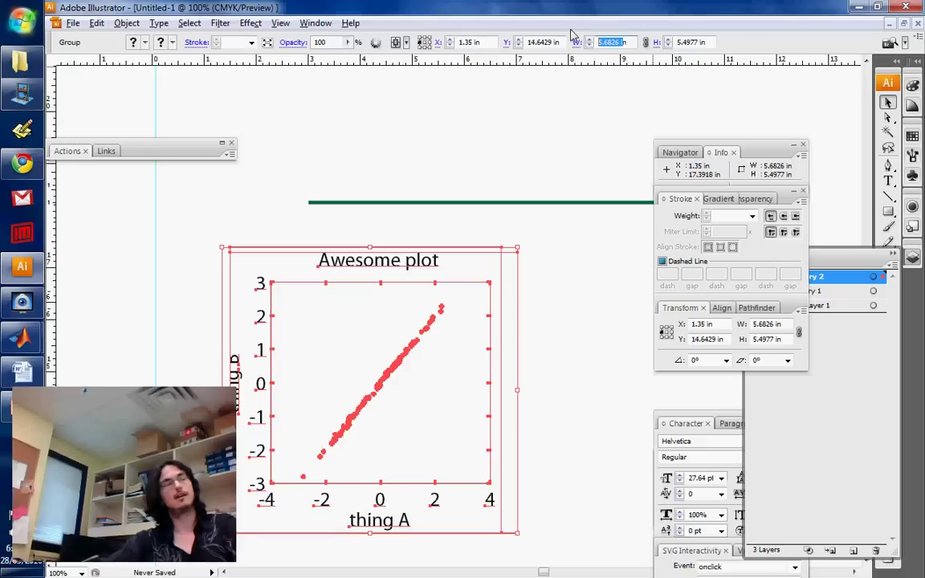
text(10in)
key(Return)
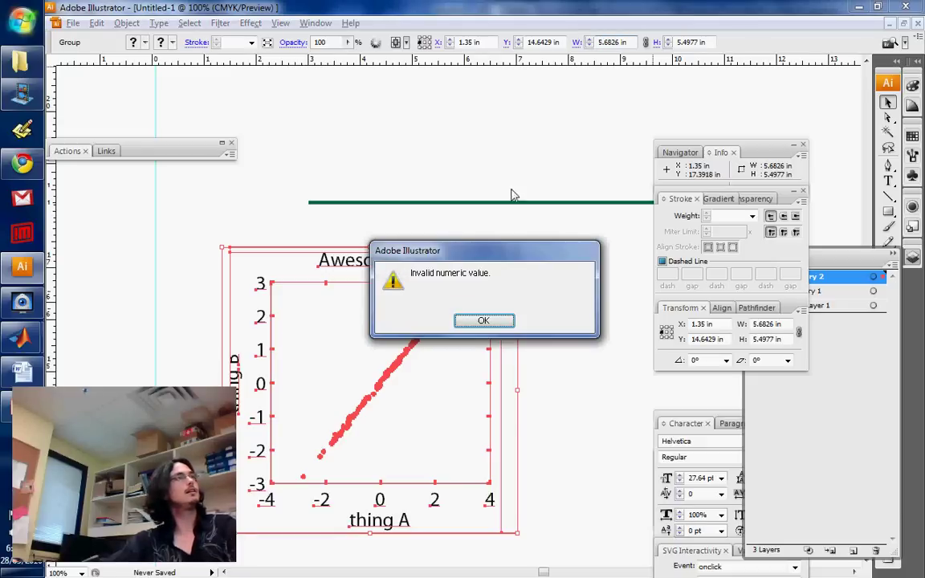
key(Return)
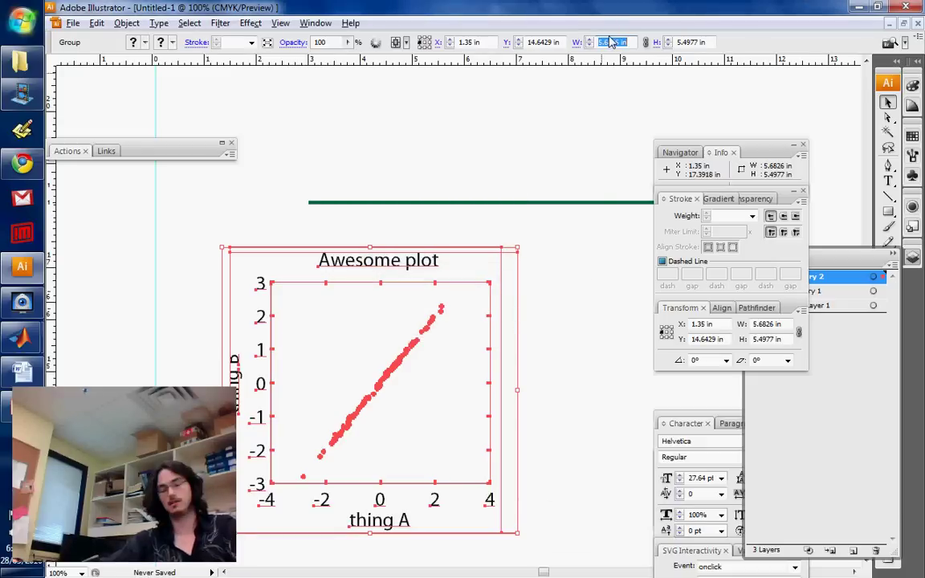
text(10)
key(Return)
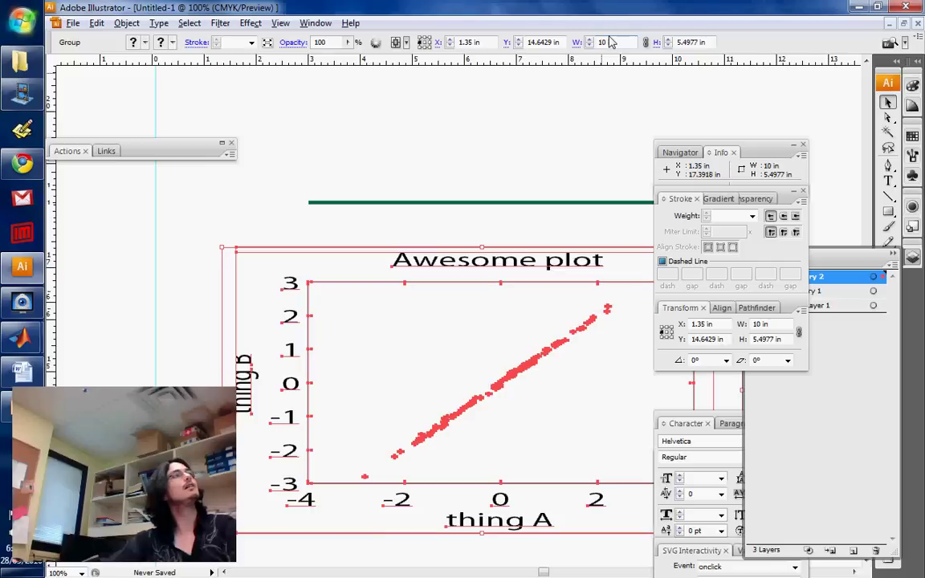